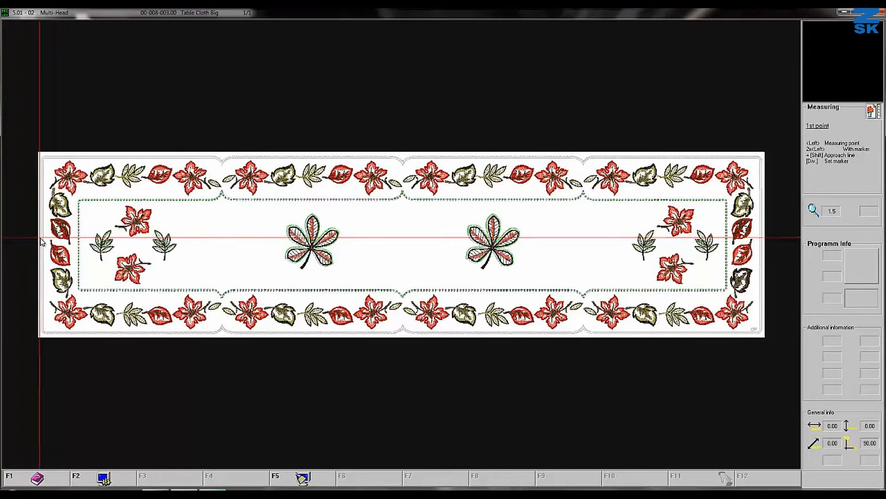
# Scale the background picture by measuring across the table cloth's full width and setting that length to 200 cm
pyautogui.click(42, 242)
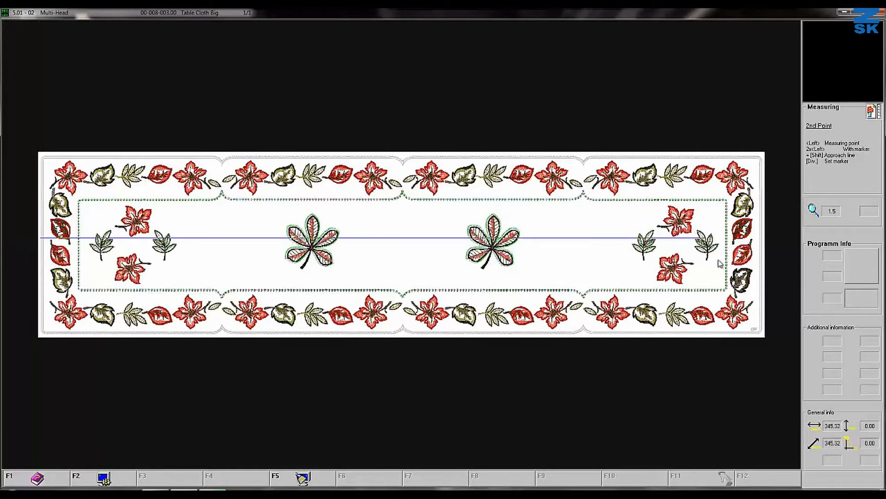
pyautogui.click(763, 241)
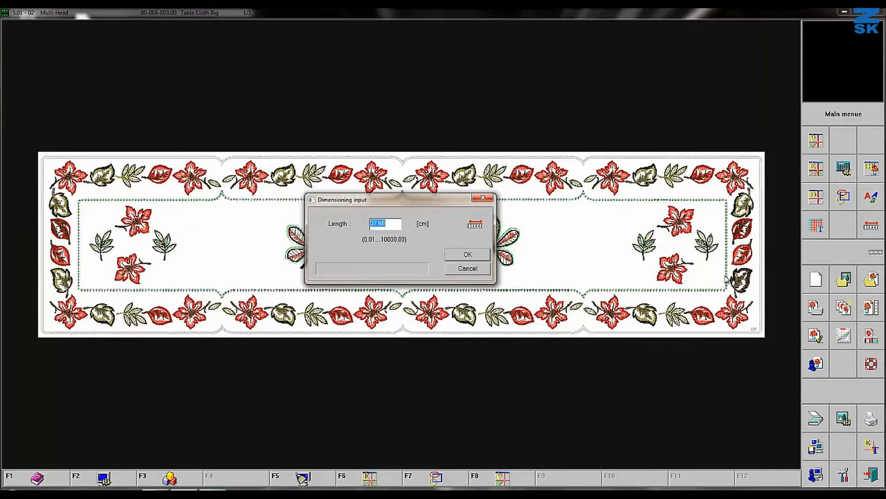
pyautogui.write('200')
pyautogui.click(480, 259)
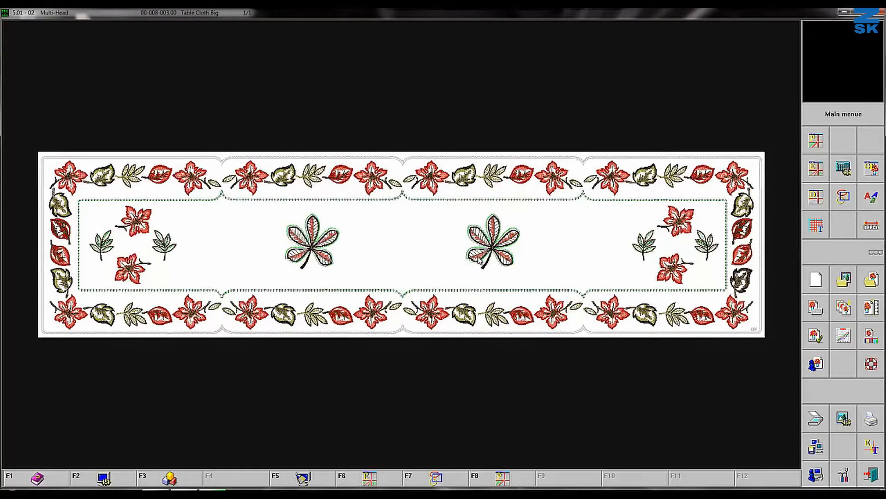
# Make the design repeated in its design data, using the 495 mm head spacing of machine type JNF 0415-495
pyautogui.click(818, 369)
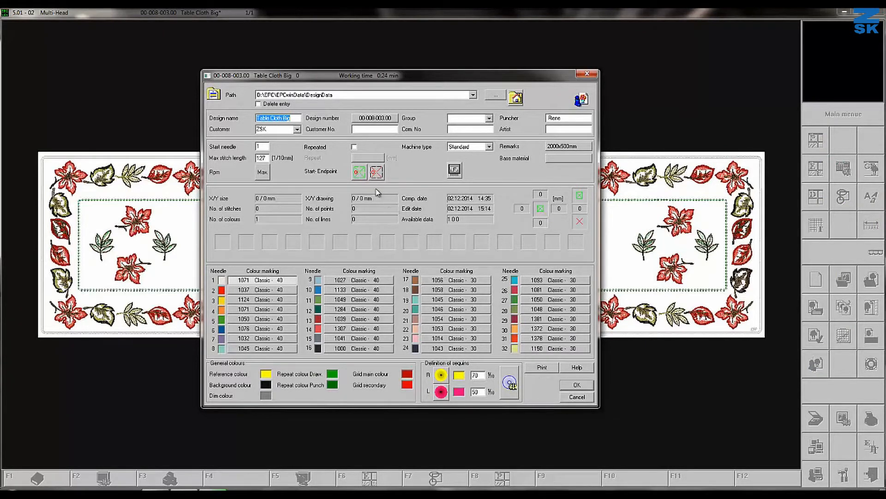
pyautogui.click(353, 147)
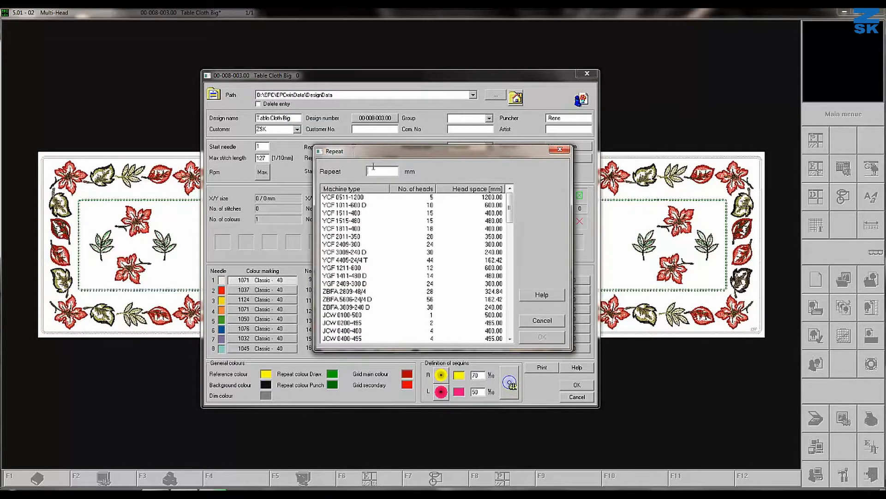
pyautogui.moveTo(510, 213); pyautogui.dragTo(481, 308)
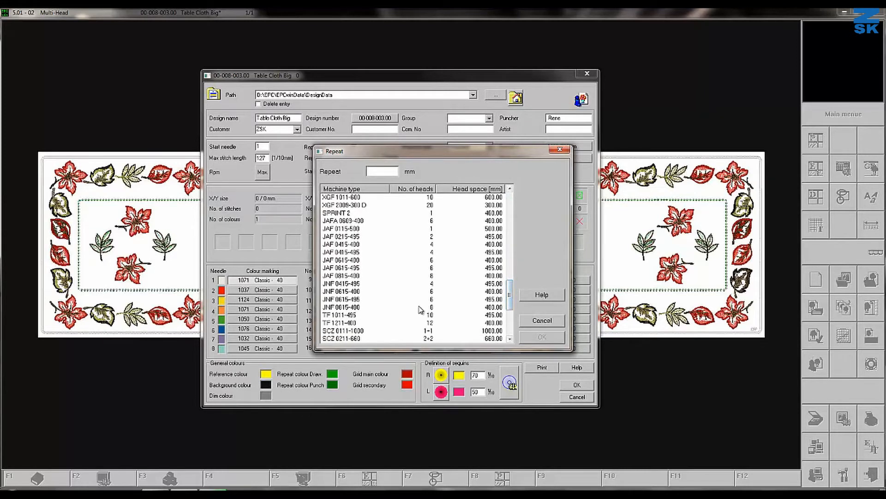
pyautogui.click(336, 286)
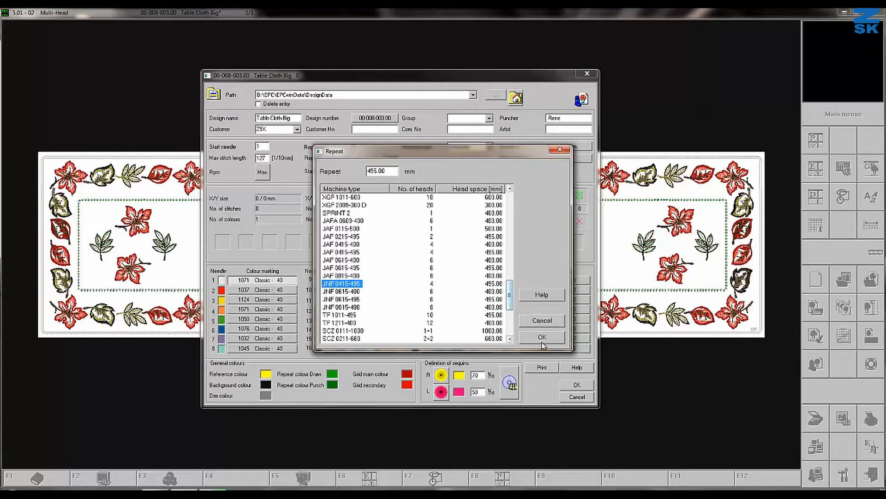
pyautogui.click(542, 340)
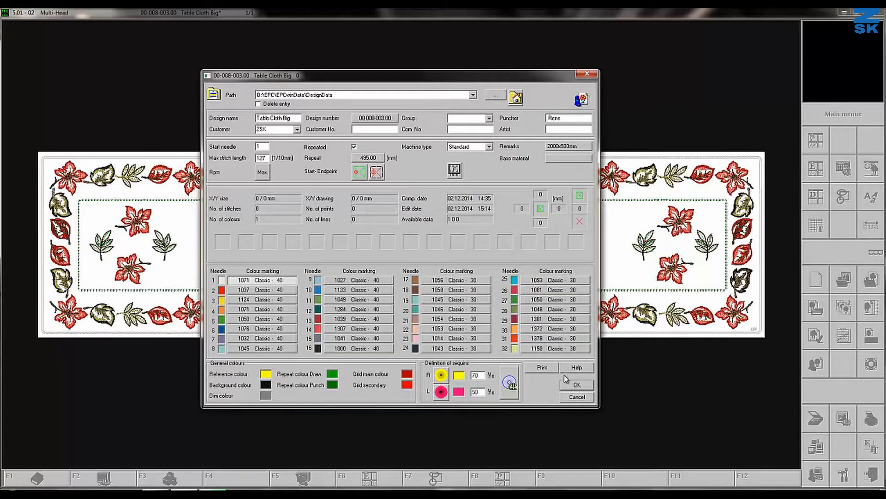
pyautogui.click(573, 385)
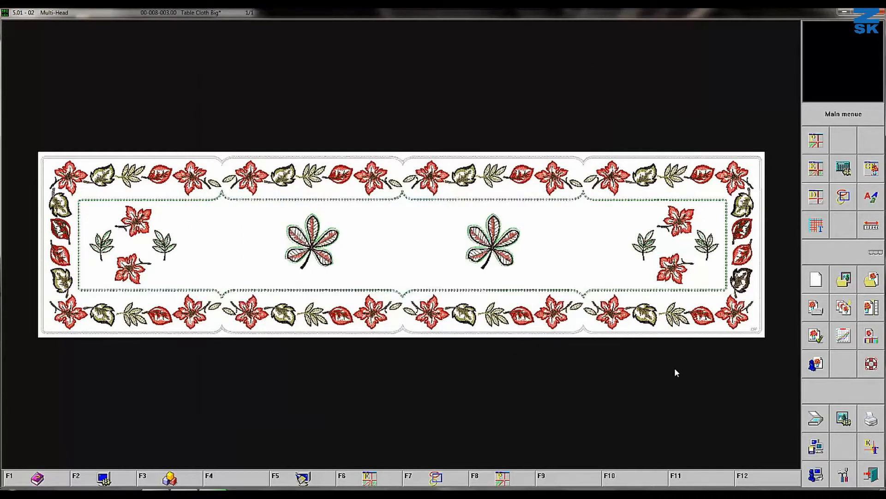
# Create a repeat grid with repeat numbers shown and position it so its columns match the four sections of the table cloth
pyautogui.click(817, 226)
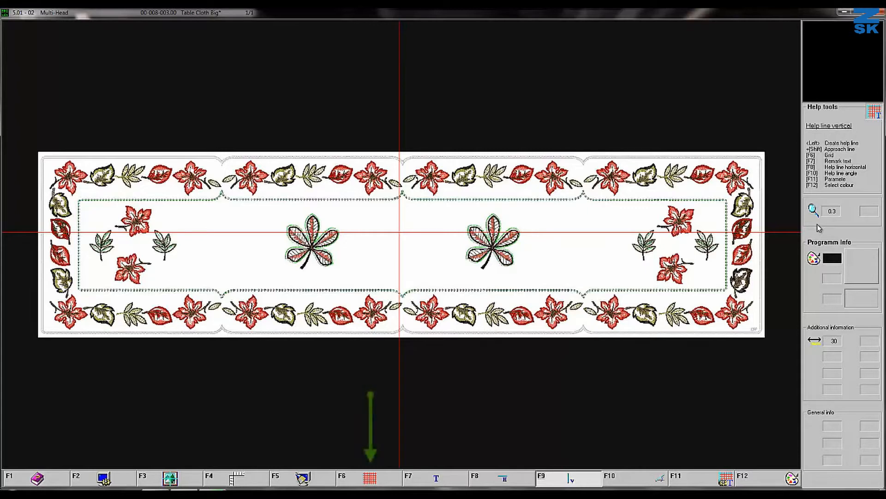
pyautogui.press('F6')
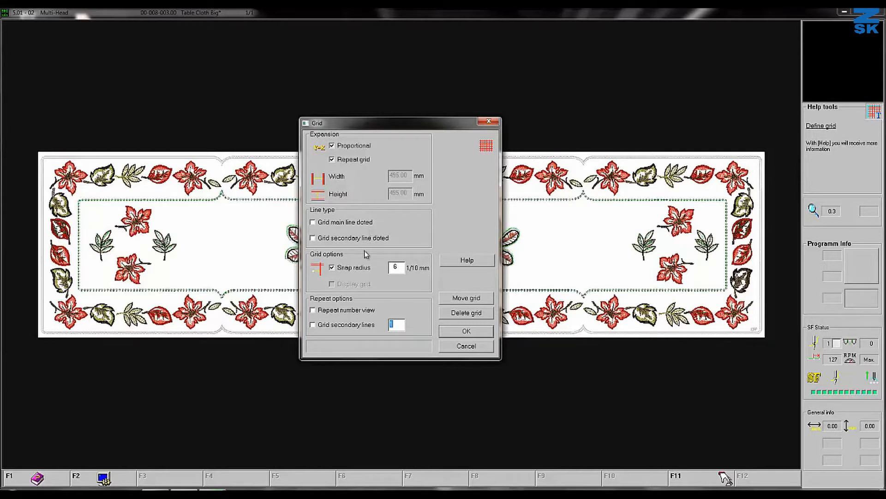
pyautogui.click(313, 313)
pyautogui.click(451, 331)
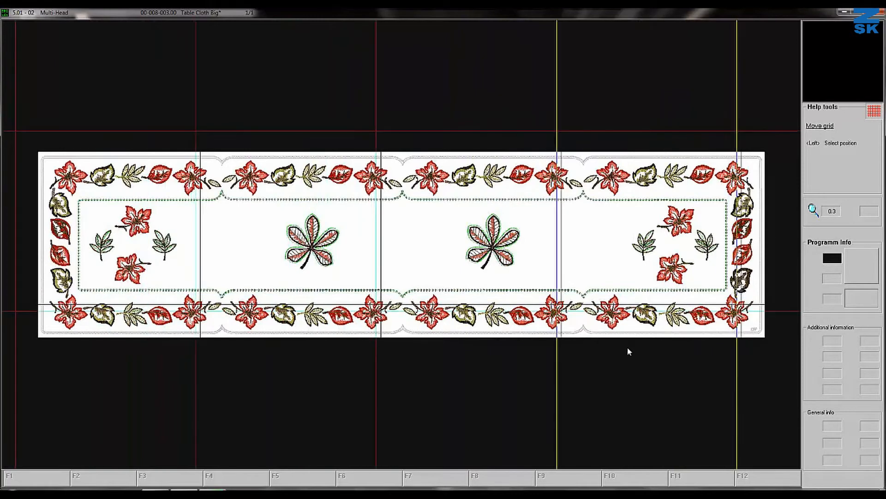
pyautogui.click(653, 358)
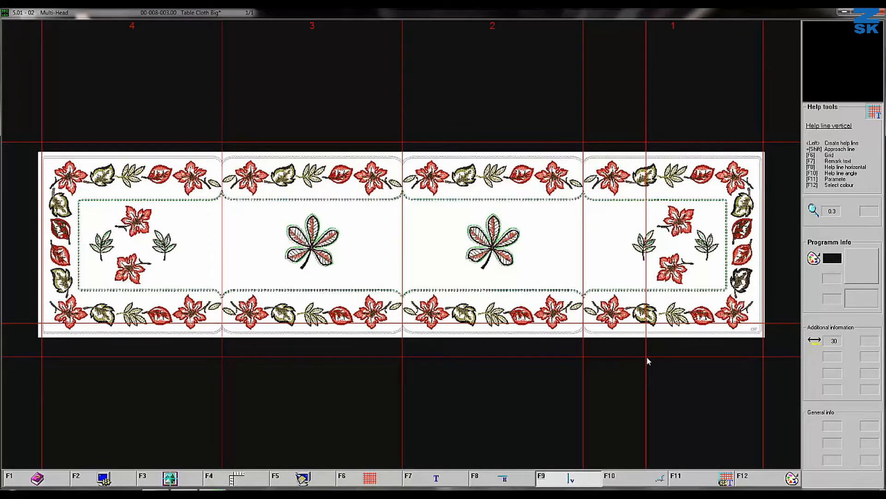
pyautogui.rightClick(648, 361)
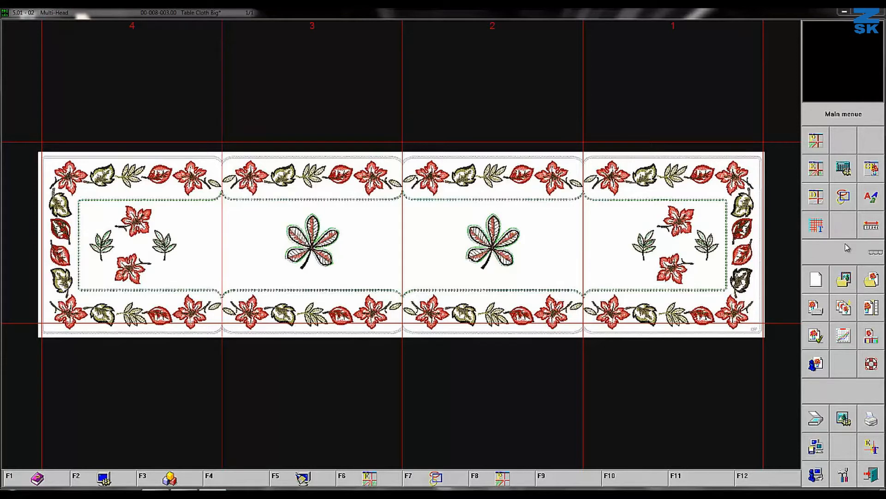
# Create head selection 4 named "4 Head only 1", limited to 4 heads with only head 1 switched on
pyautogui.click(843, 169)
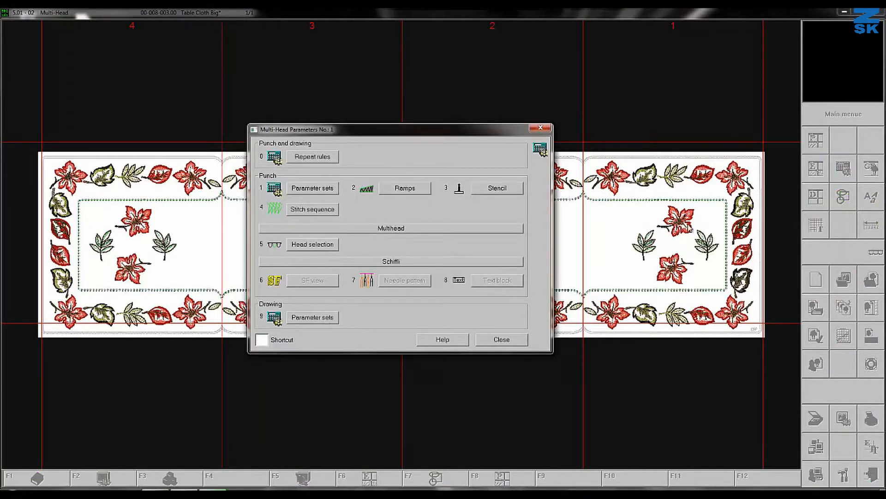
pyautogui.click(305, 248)
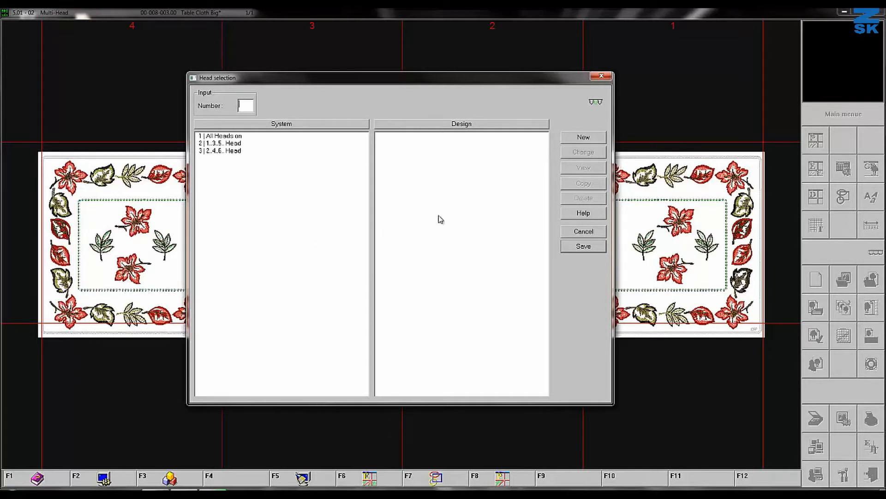
pyautogui.click(583, 137)
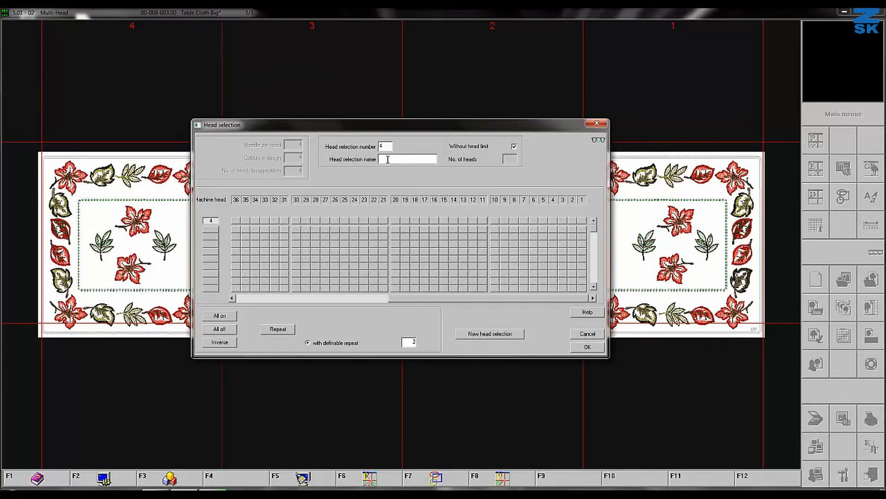
pyautogui.write('4 Head only 1')
pyautogui.click(515, 147)
pyautogui.doubleClick(502, 159)
pyautogui.write('4')
pyautogui.click(581, 222)
pyautogui.click(581, 223)
pyautogui.click(553, 223)
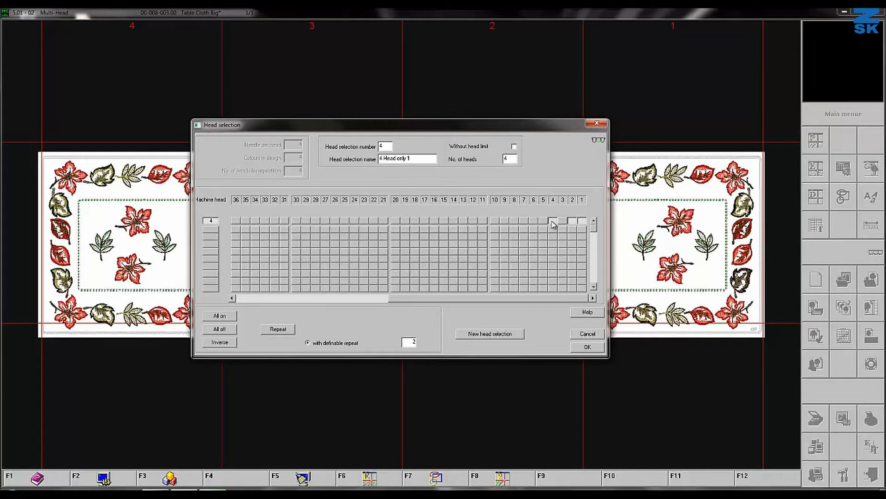
pyautogui.click(553, 222)
# Add head selection 5 named "4 Head 2+3 on", limited to 4 heads with heads 2 and 3 switched on
pyautogui.click(491, 335)
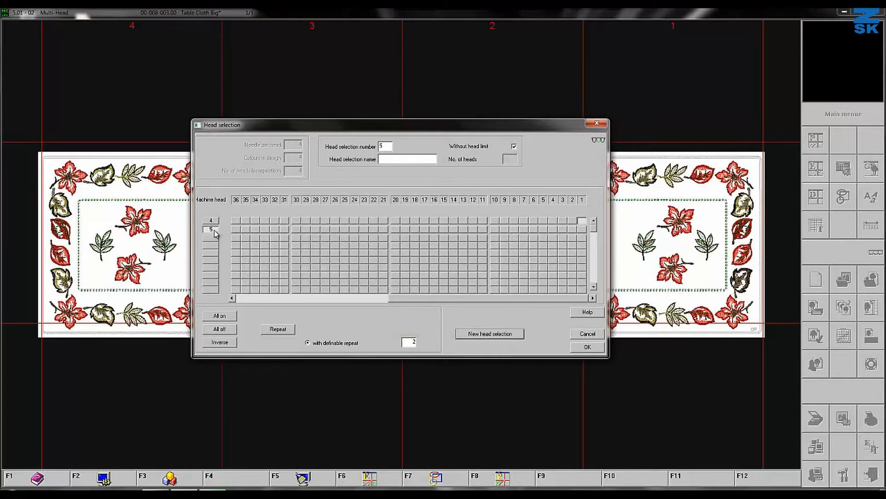
pyautogui.click(386, 160)
pyautogui.write('4')
pyautogui.write(' Head')
pyautogui.write(' 2+3')
pyautogui.write(' or')
pyautogui.click(513, 147)
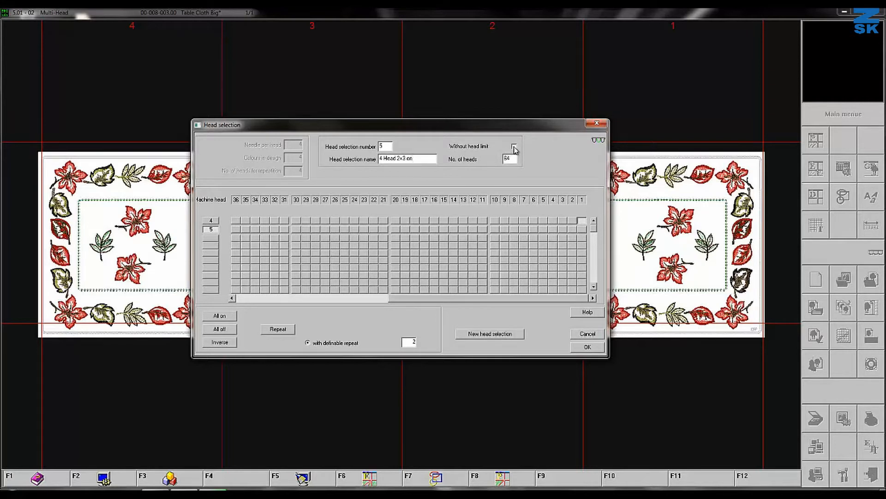
pyautogui.doubleClick(515, 158)
pyautogui.write('4')
pyautogui.click(571, 230)
# Add head selection 6 named "4 Head 4 only", limited to 4 heads with head 4 on, and save the head selections
pyautogui.click(489, 334)
pyautogui.click(382, 159)
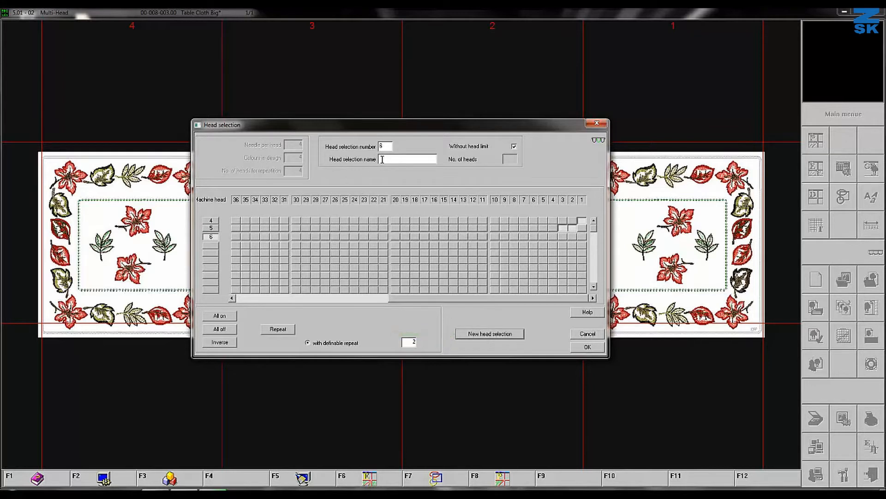
pyautogui.write('4')
pyautogui.write('-Head')
pyautogui.write(' 4 or')
pyautogui.write('ly')
pyautogui.click(515, 147)
pyautogui.doubleClick(515, 159)
pyautogui.write('4')
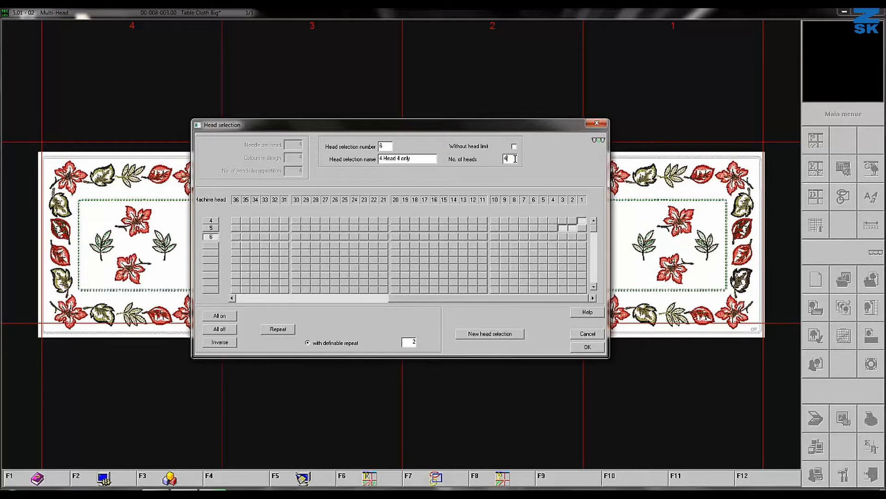
pyautogui.click(552, 236)
pyautogui.click(580, 349)
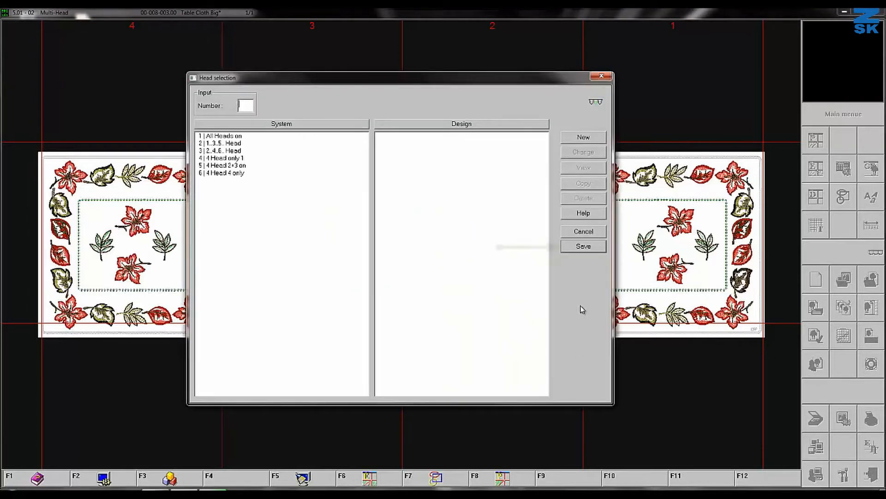
pyautogui.click(573, 251)
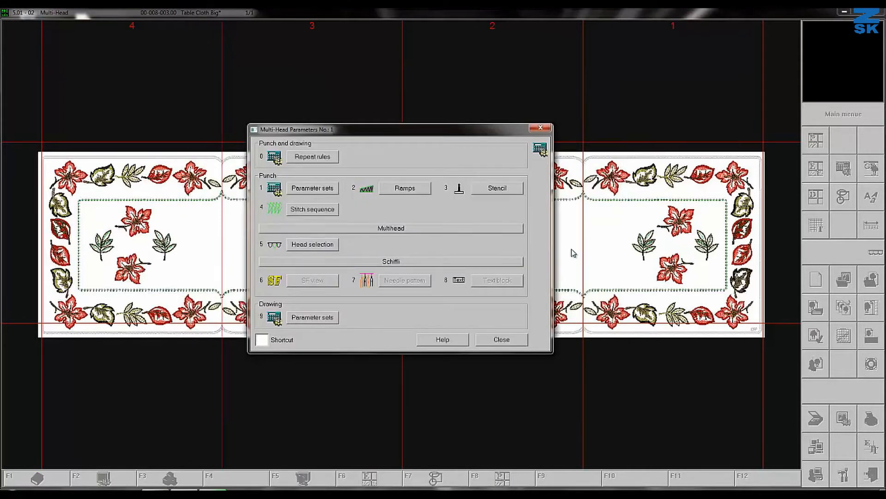
pyautogui.click(505, 339)
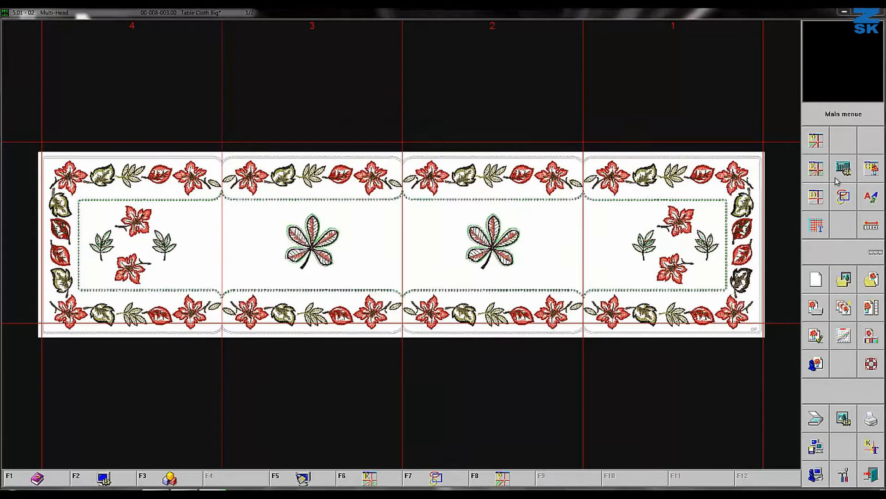
# Start manual punching and place the first stitch on the lower grey border, just inside section 1 beside the section 2 boundary
pyautogui.click(824, 148)
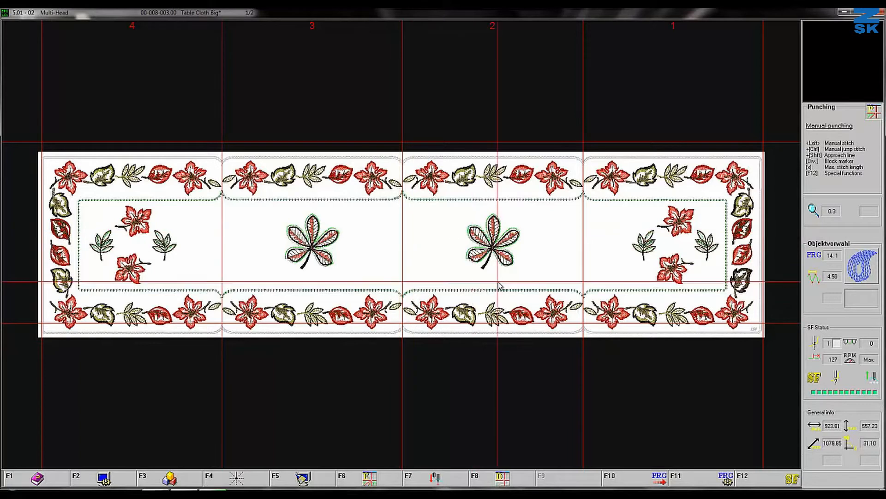
pyautogui.press('z')
pyautogui.click(550, 274)
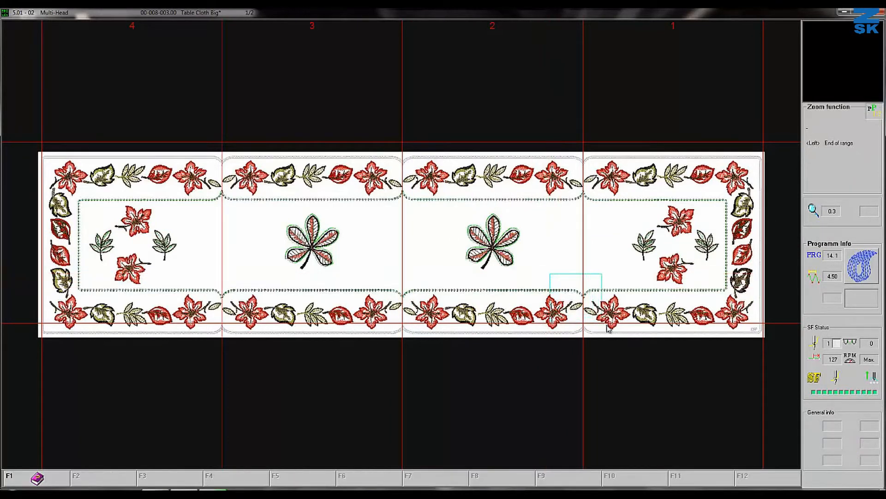
pyautogui.click(633, 347)
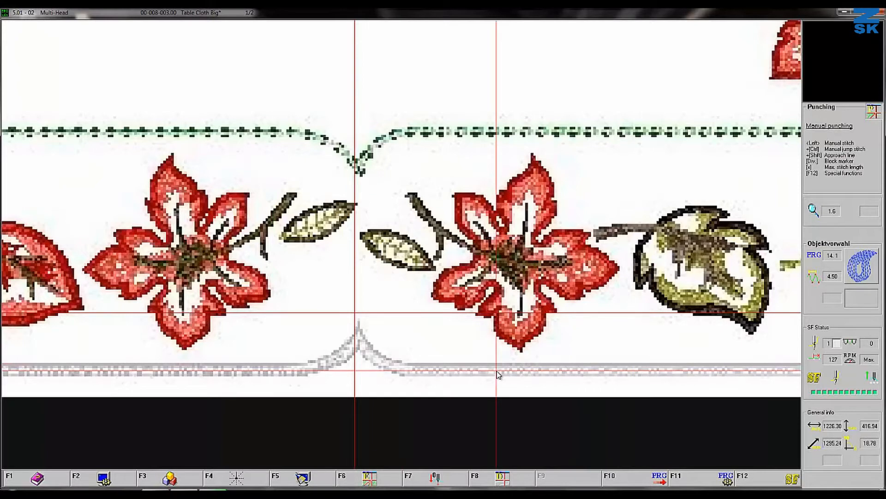
pyautogui.click(446, 372)
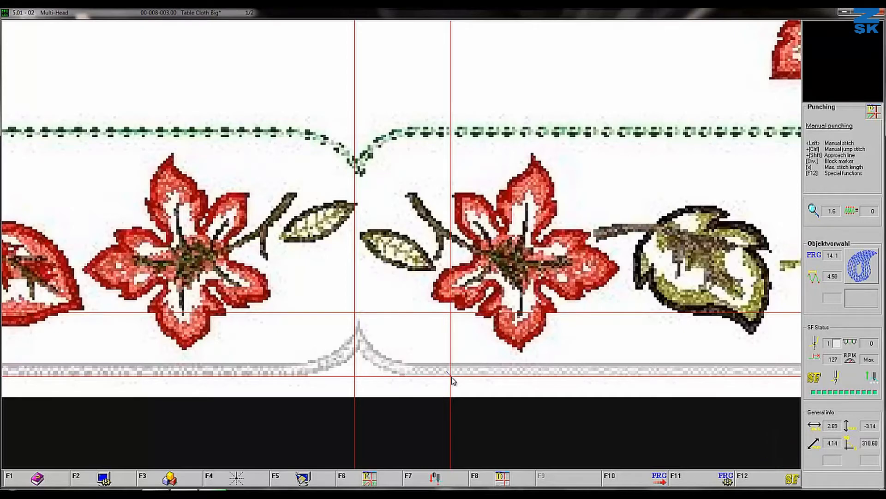
# Insert the head selection function "4 Head only 1" at the first stitch and accept the default repeat jump
pyautogui.press('F12')
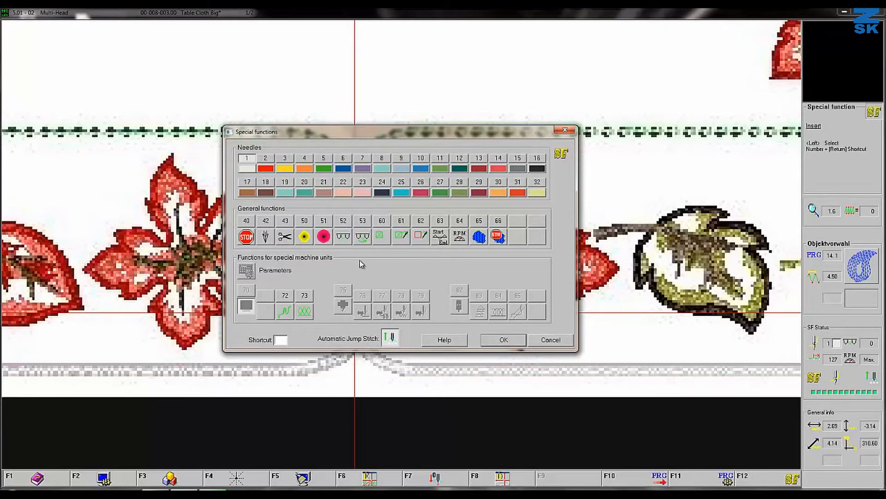
pyautogui.click(343, 237)
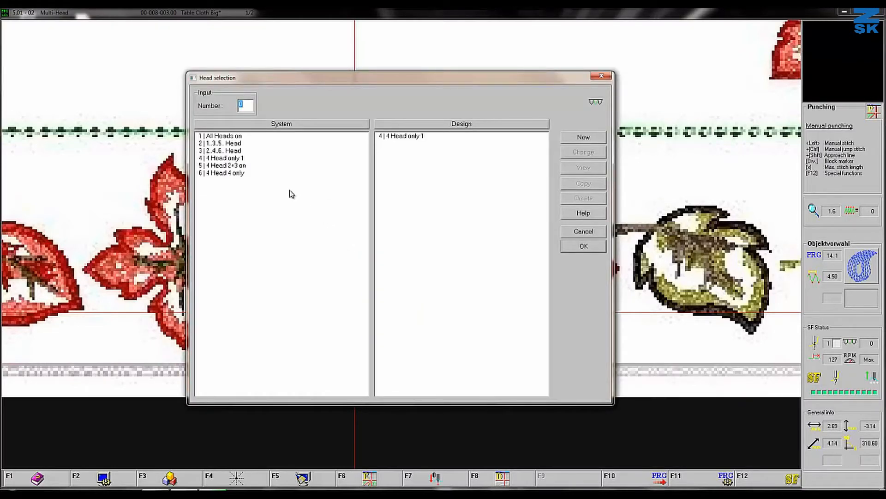
pyautogui.click(229, 159)
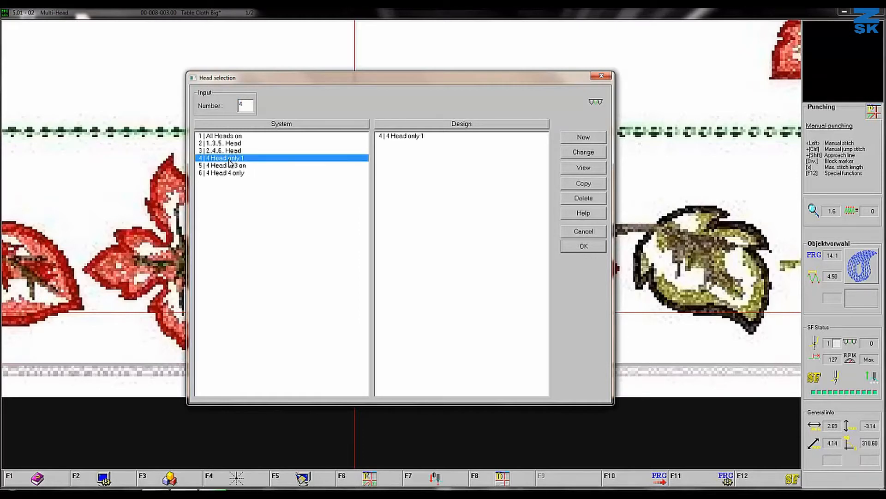
pyautogui.click(572, 250)
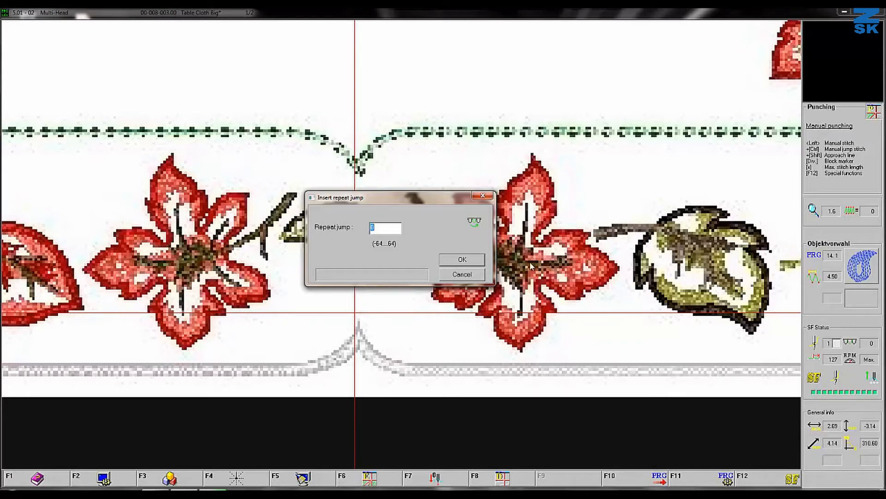
pyautogui.click(480, 261)
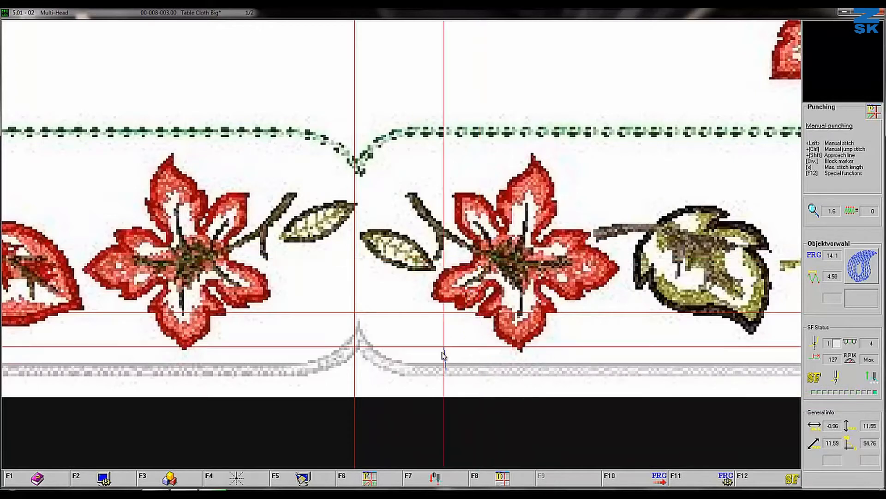
# Place two manual stitches along the lower grey border in section 1, working back towards the section 2 boundary
pyautogui.click(436, 370)
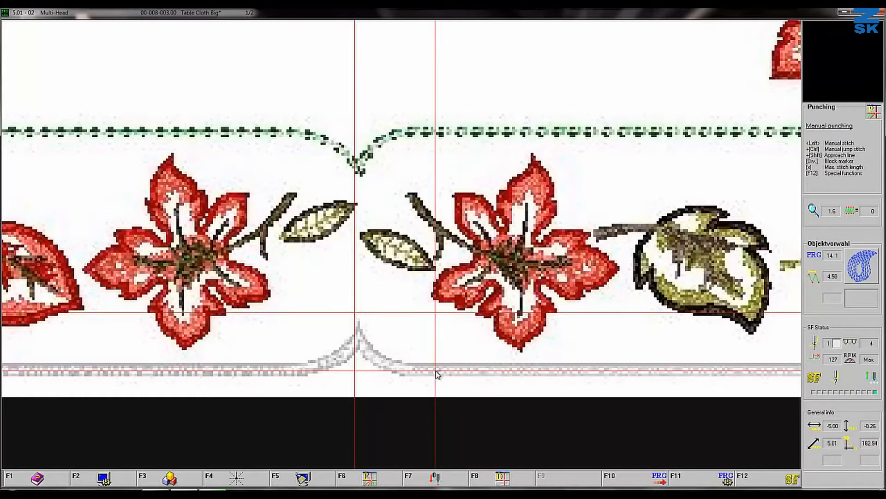
pyautogui.click(426, 370)
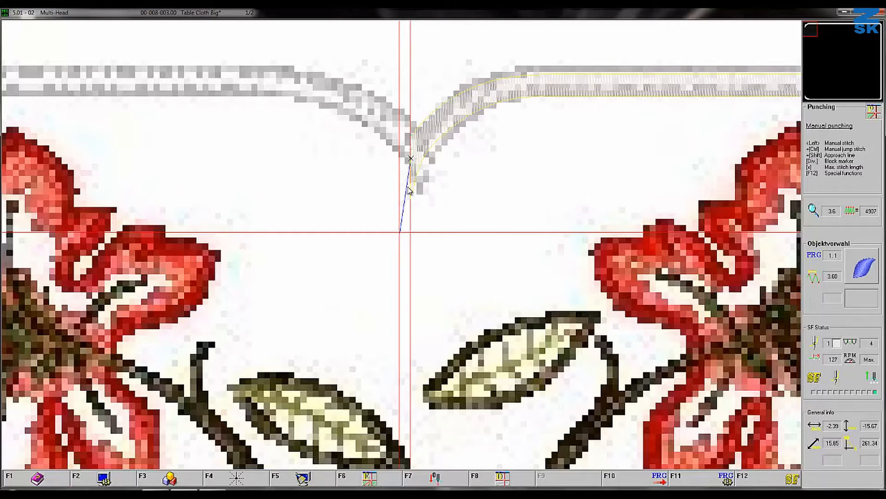
# Reduce the brightness of the background artwork so the punched stitches stand out
pyautogui.press('F2')
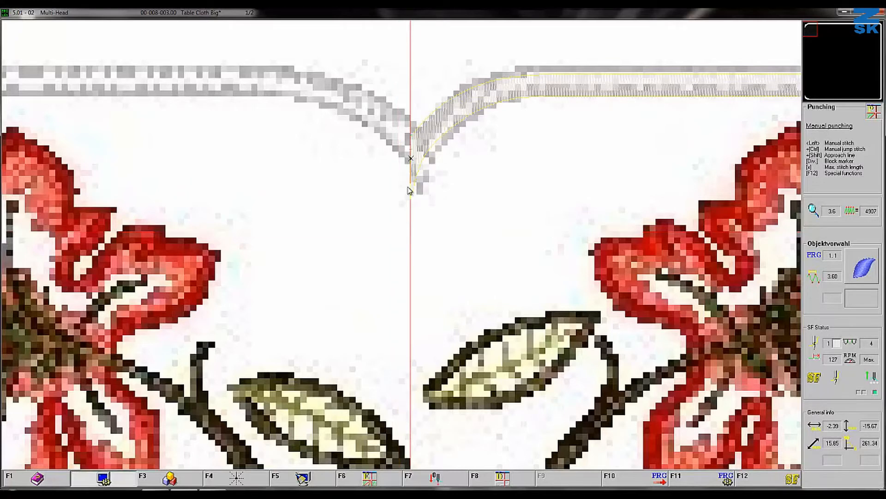
pyautogui.moveTo(257, 119); pyautogui.dragTo(245, 122)
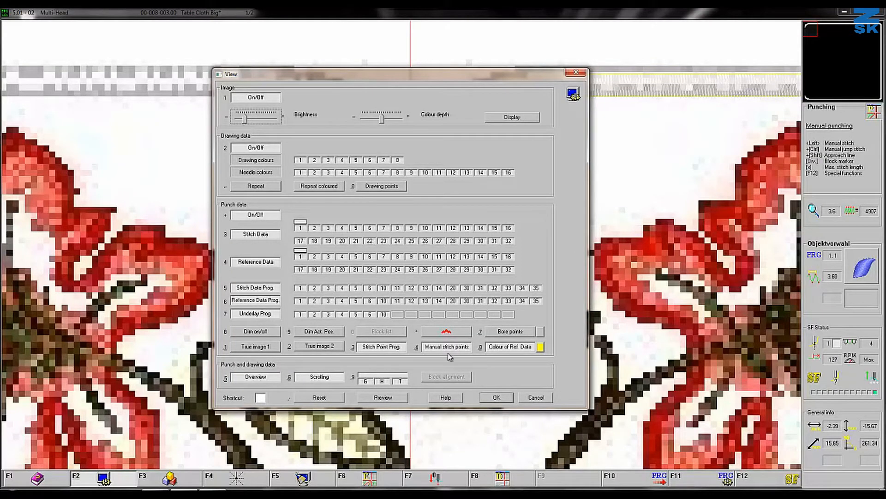
pyautogui.click(492, 397)
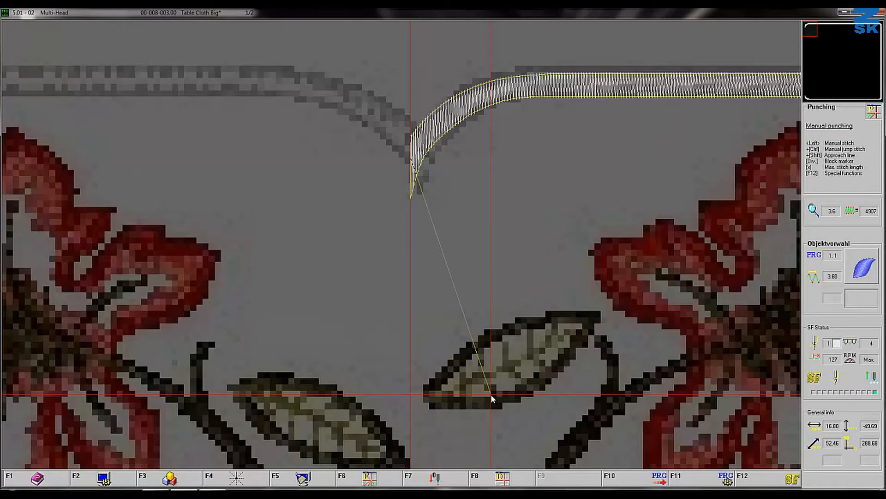
# Insert the head selection function "4 Head 2+3 on" and accept the default repeat jump
pyautogui.press('F12')
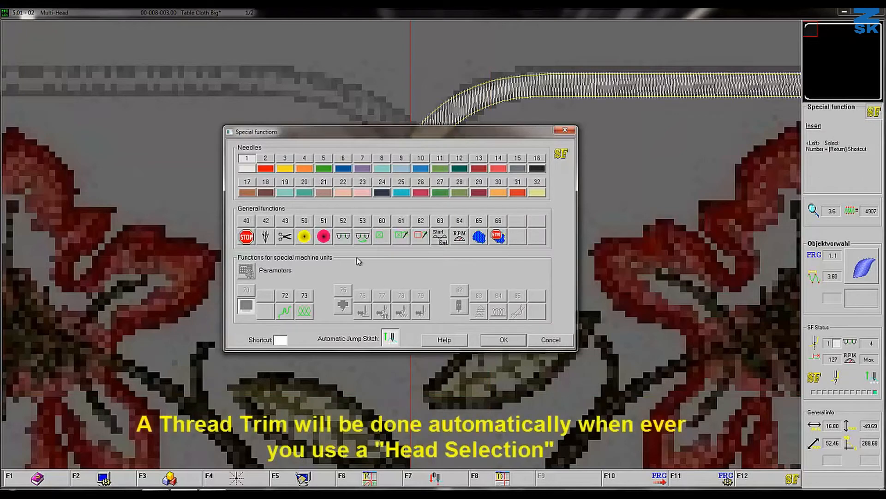
pyautogui.click(343, 238)
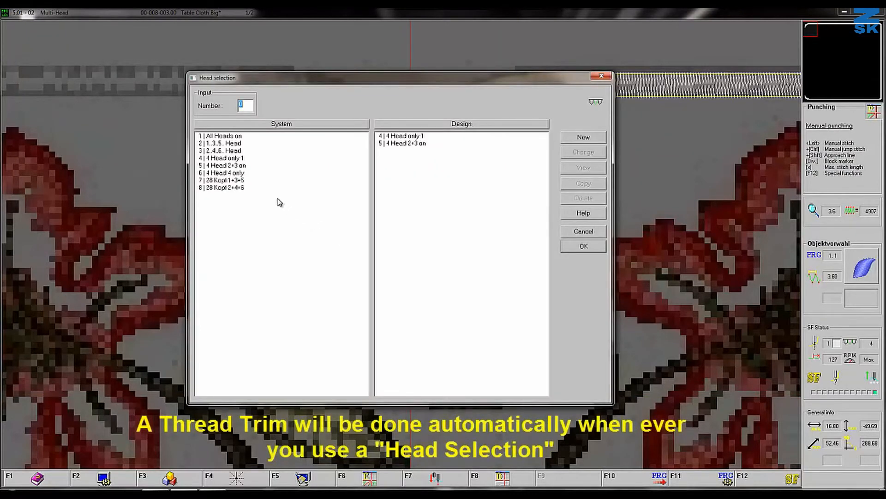
pyautogui.click(227, 166)
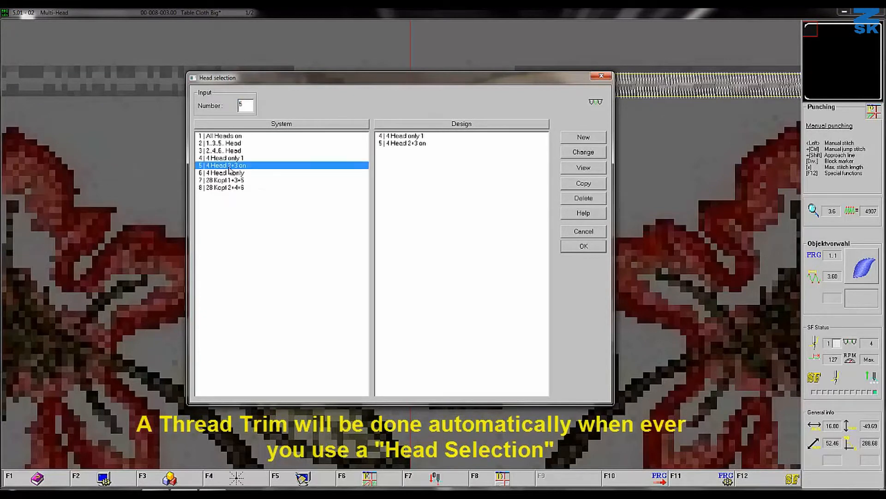
pyautogui.click(571, 248)
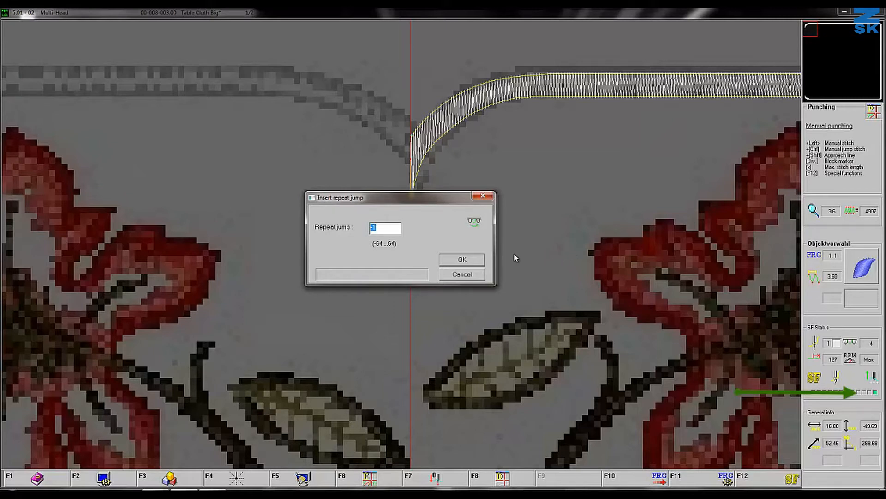
pyautogui.click(474, 262)
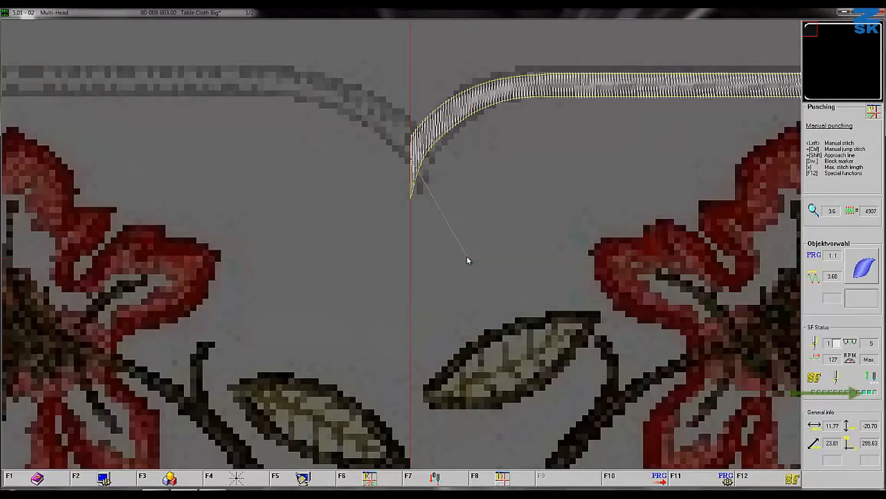
# Place two manual stitches at the start of section 2's upper border and trace the outer contour along its curve from the section 1 boundary
pyautogui.click(389, 127)
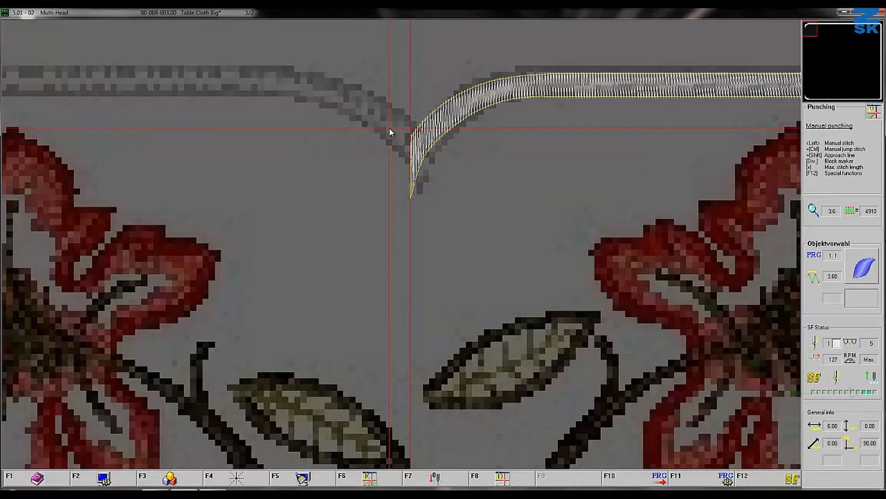
pyautogui.click(395, 135)
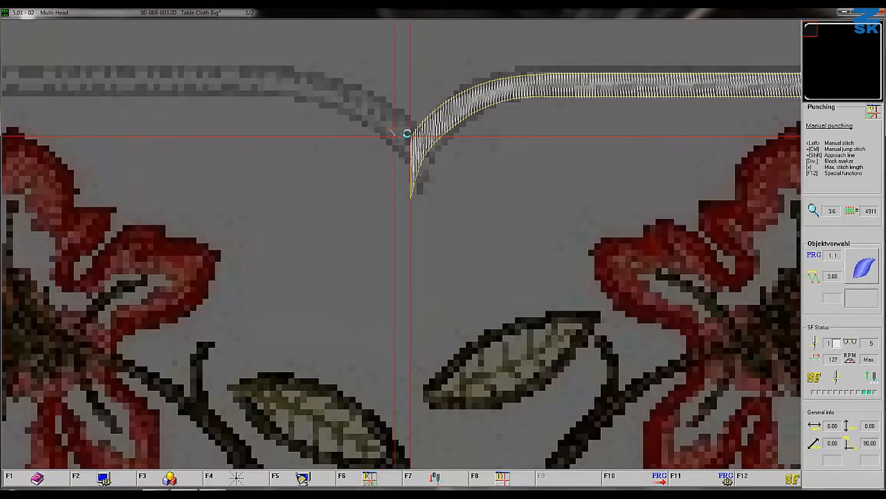
pyautogui.press('F5')
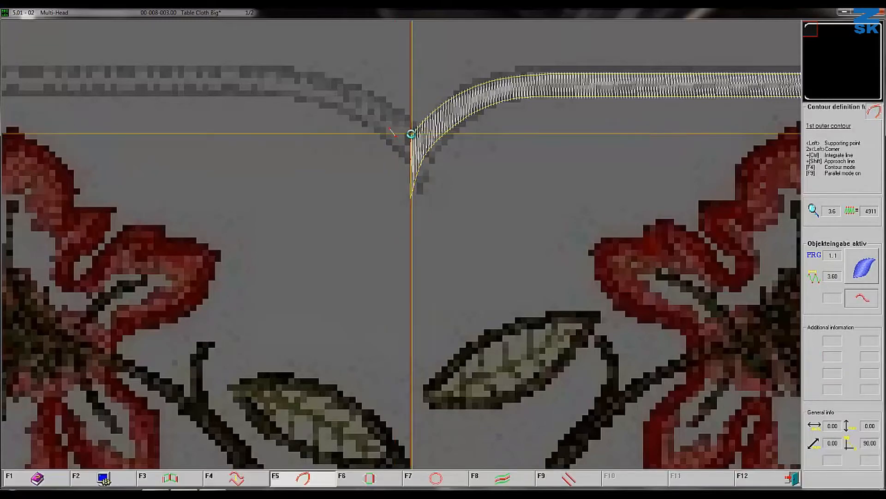
pyautogui.click(412, 134)
pyautogui.click(396, 108)
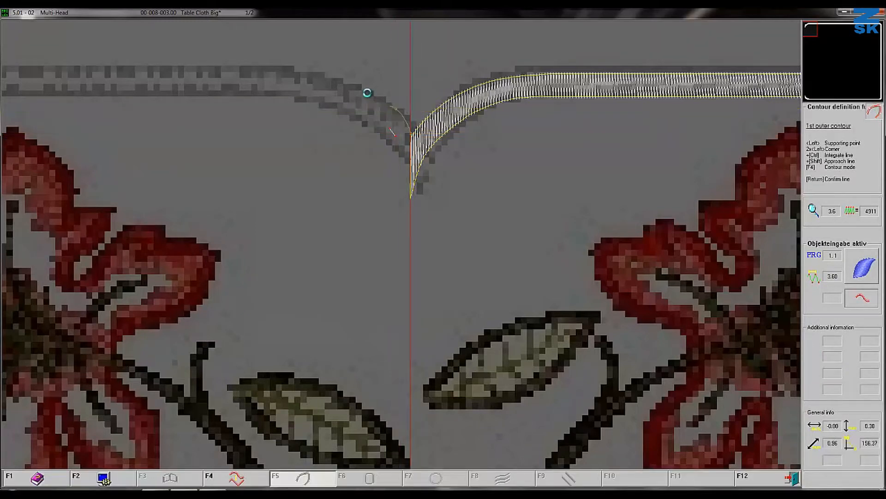
pyautogui.click(351, 80)
pyautogui.click(290, 65)
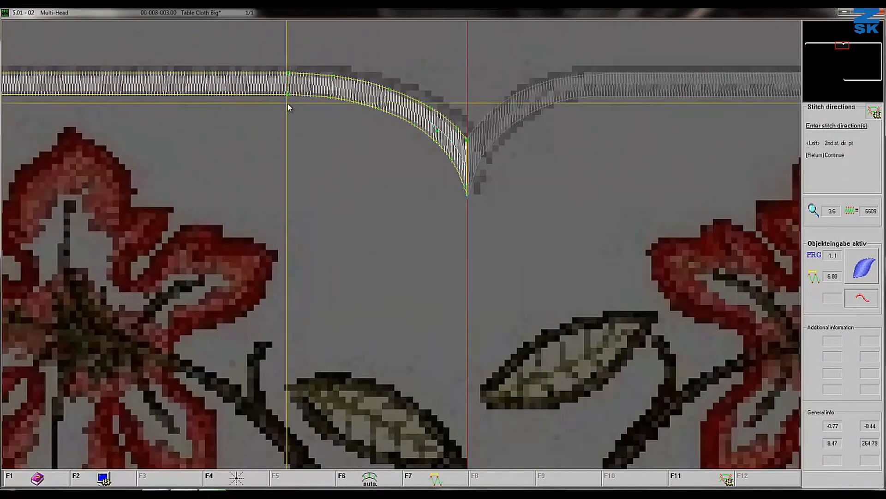
# Add three stitch direction lines across the curved end of section 2's upper border and recalculate the object
pyautogui.click(288, 103)
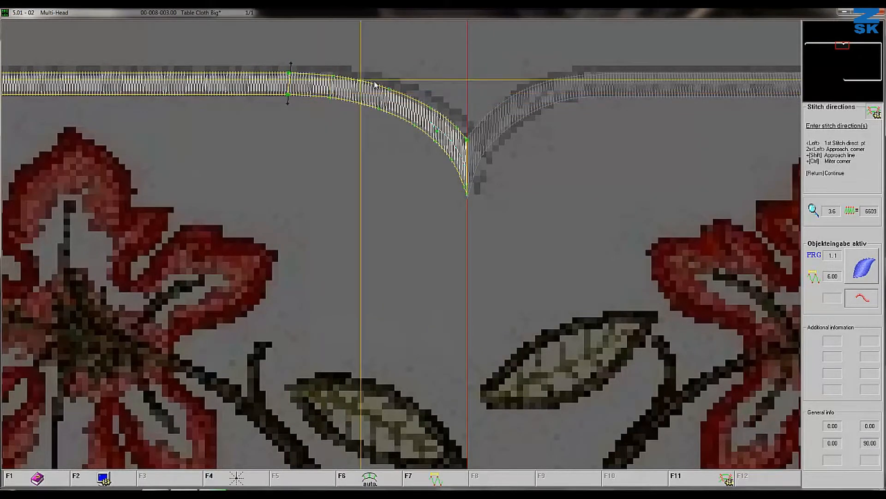
pyautogui.click(363, 98)
pyautogui.click(380, 121)
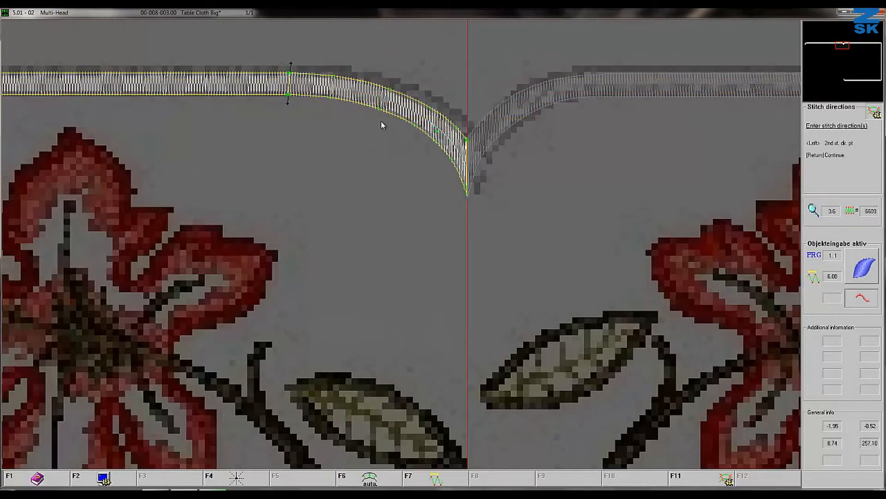
pyautogui.click(435, 160)
pyautogui.press('Return')
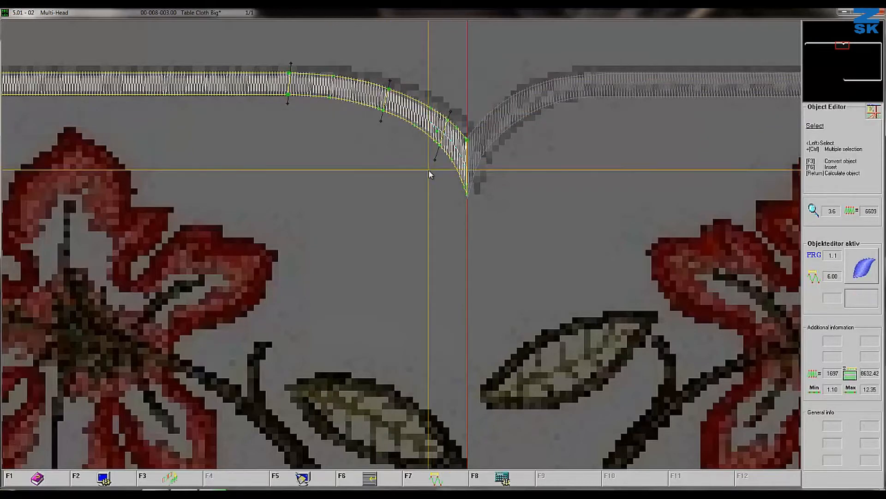
pyautogui.press('Return')
pyautogui.press('Escape')
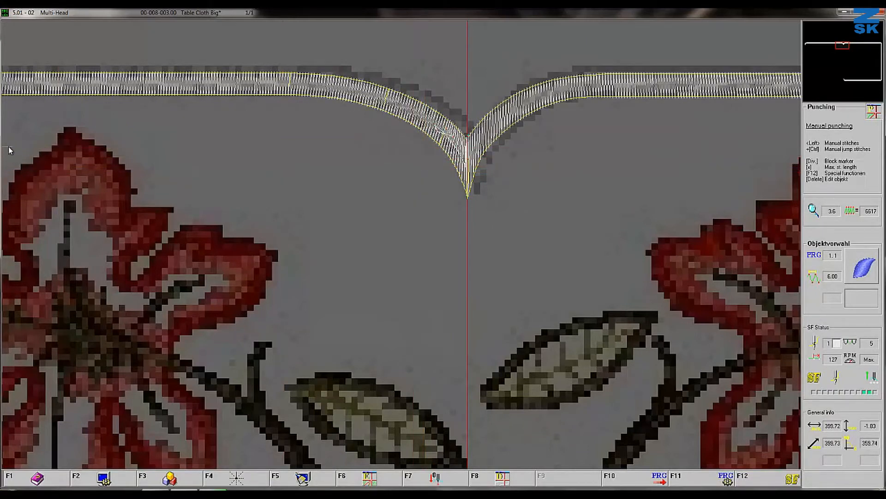
# Set the repeat view to full repeat grey with 4 heads and switch off the right repeats
pyautogui.moveTo(1, 153)
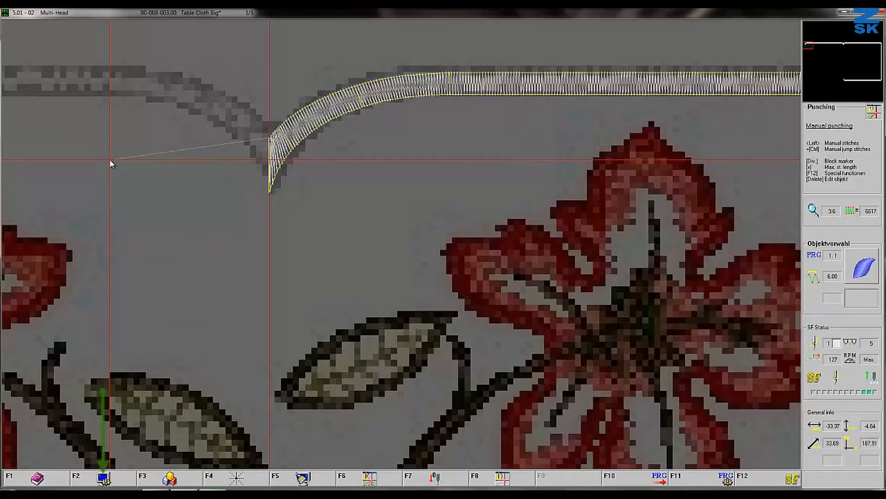
pyautogui.press('F2')
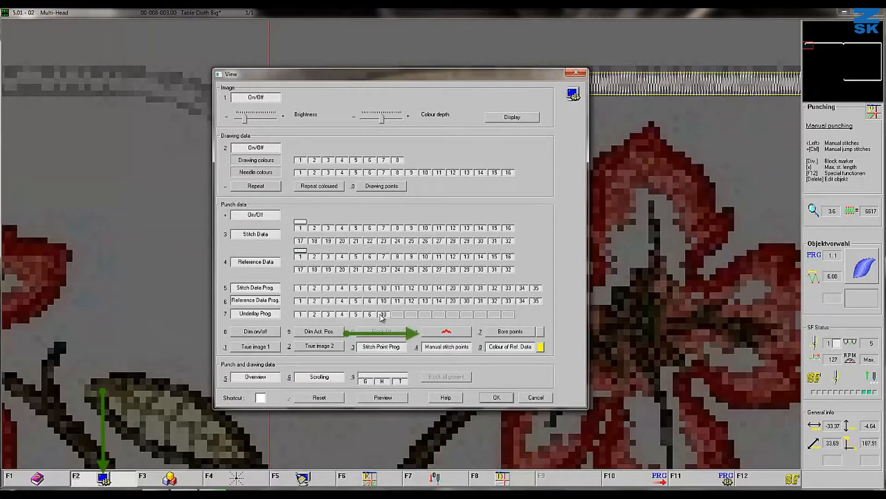
pyautogui.click(435, 333)
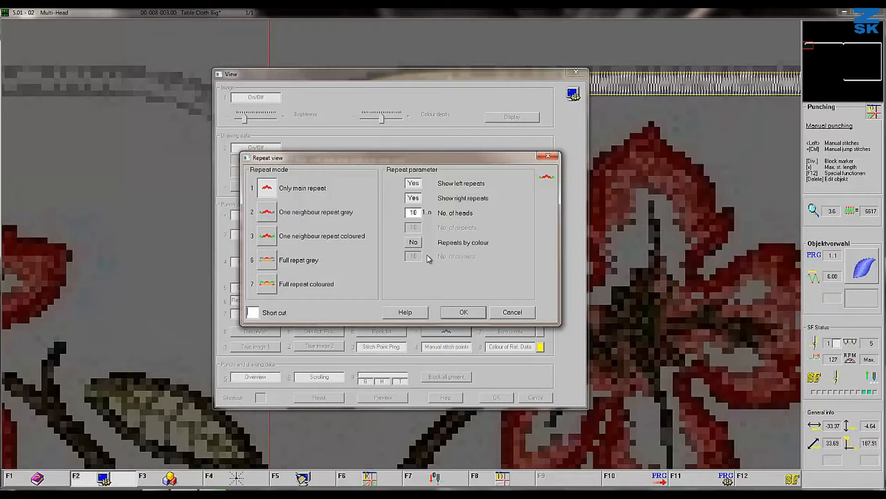
pyautogui.click(417, 201)
pyautogui.doubleClick(416, 213)
pyautogui.write('4')
pyautogui.click(267, 262)
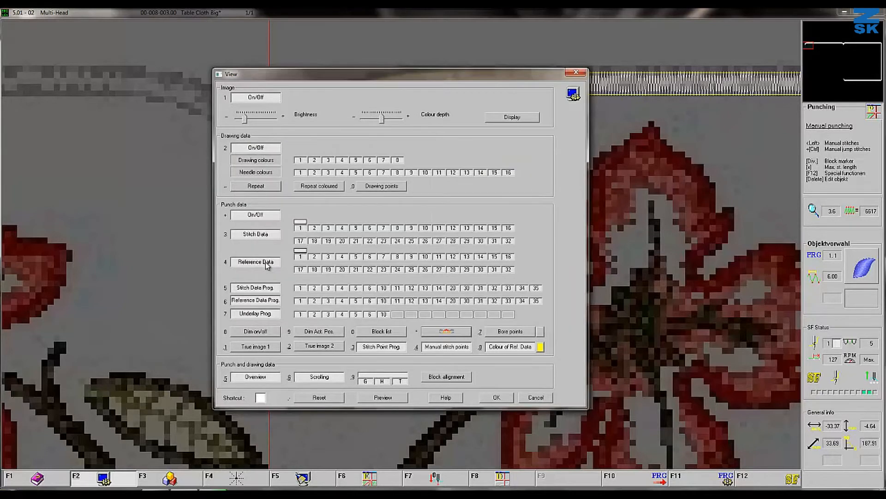
pyautogui.click(494, 400)
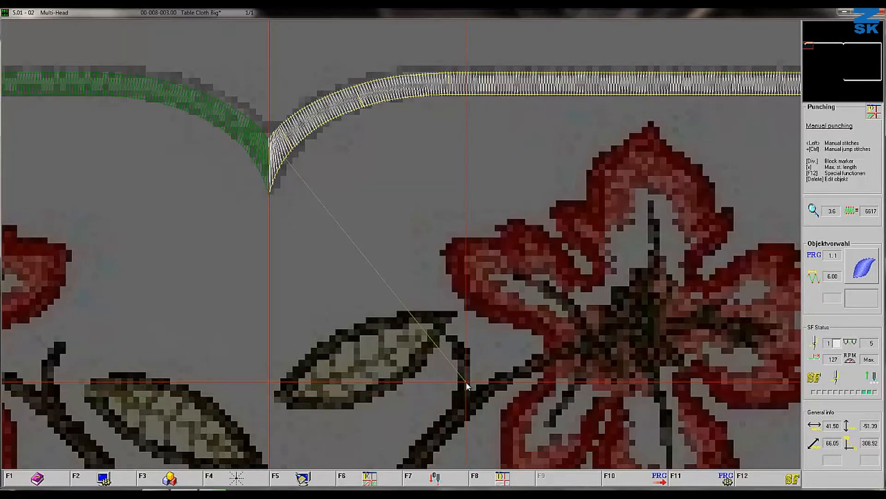
# Hide the background artwork and review the border across sections 1 to 3 with its repeat
pyautogui.press('F2')
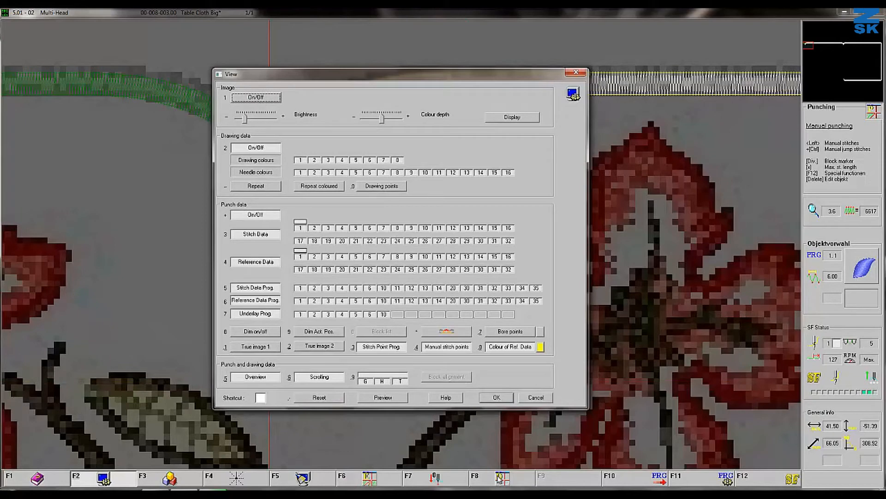
pyautogui.click(496, 397)
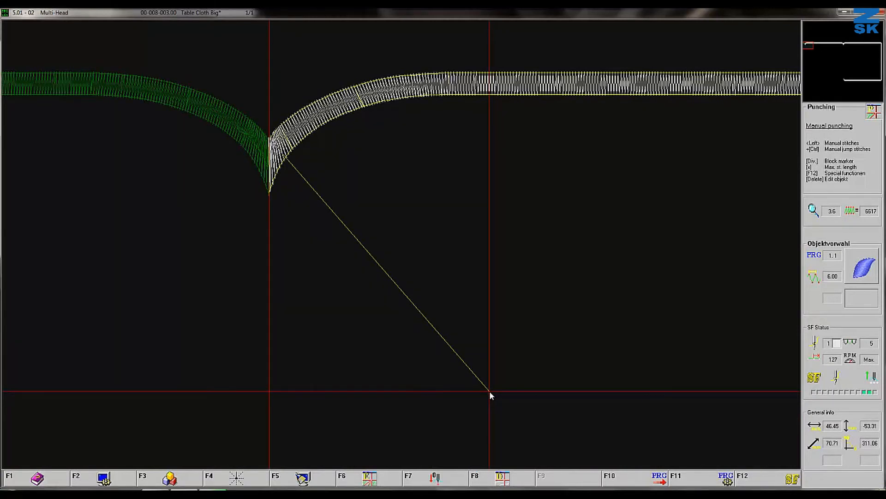
pyautogui.press('Home')
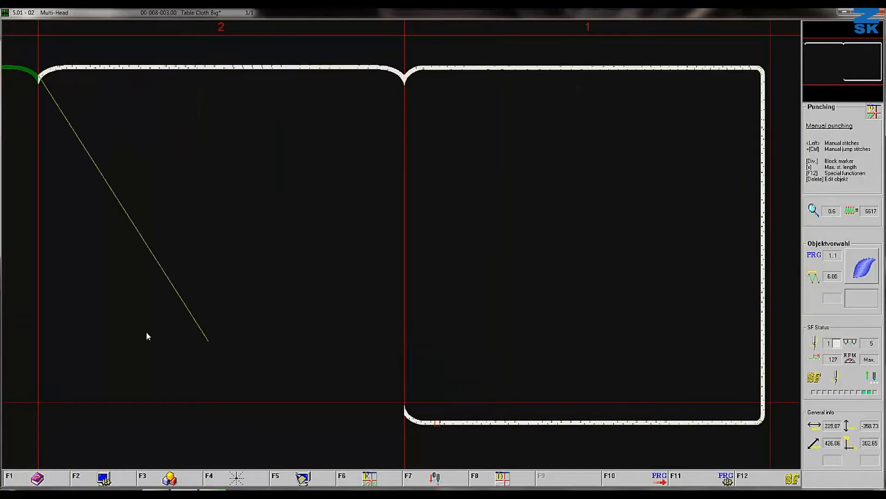
pyautogui.moveTo(1, 334)
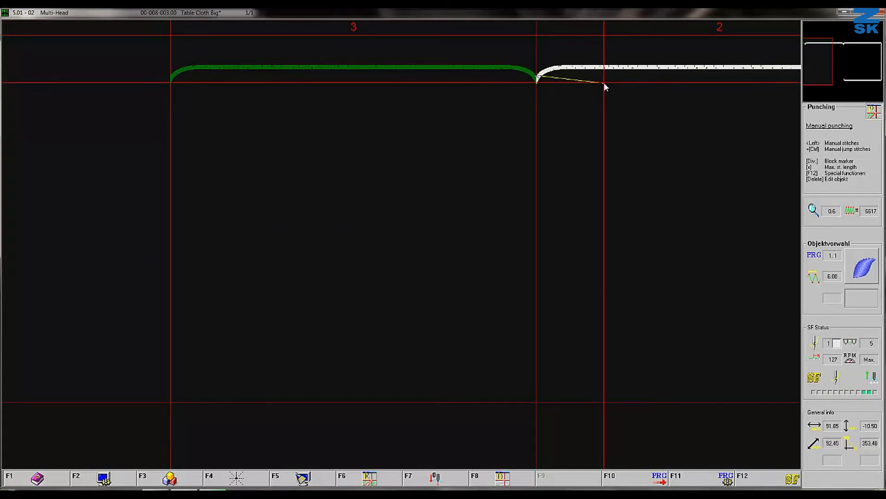
# Select section 2's upper border block in the main editor, copy it and return to manual punching
pyautogui.press('F3')
pyautogui.click(312, 256)
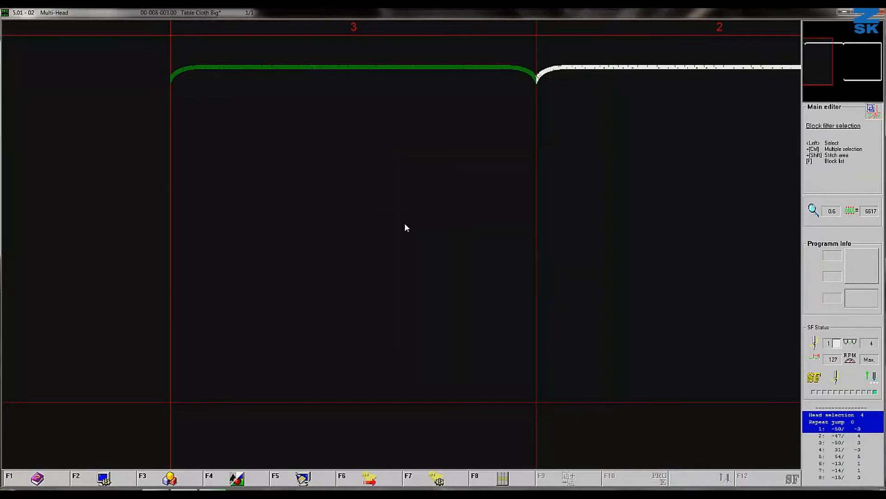
pyautogui.click(609, 68)
pyautogui.press('Return')
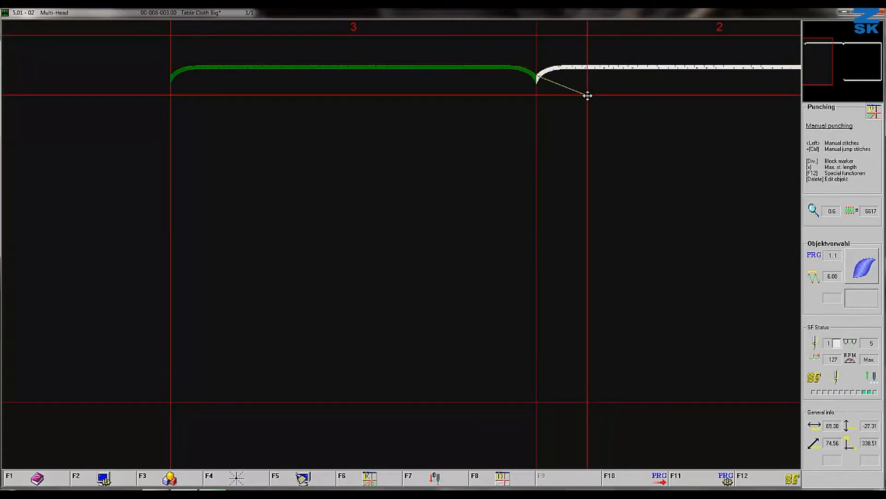
# Insert a thread trim and place a manual stitch in section 2, just beside the open end of section 1's lower border
pyautogui.press('F12')
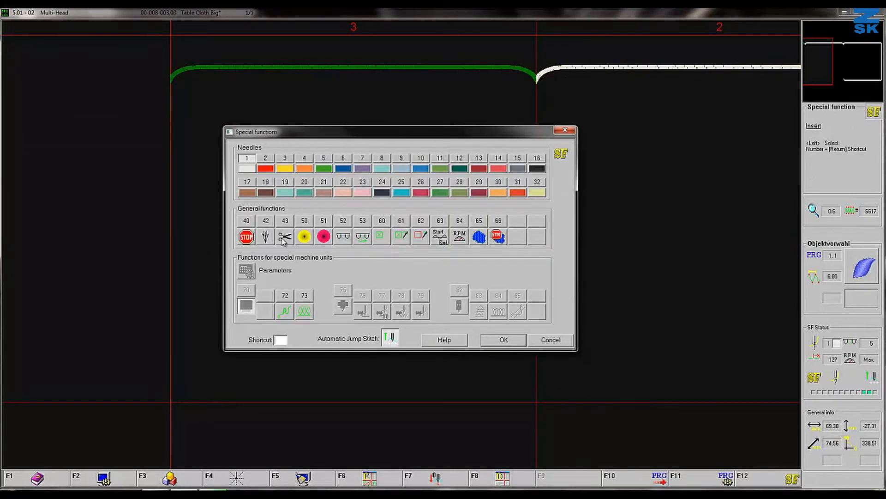
pyautogui.click(280, 239)
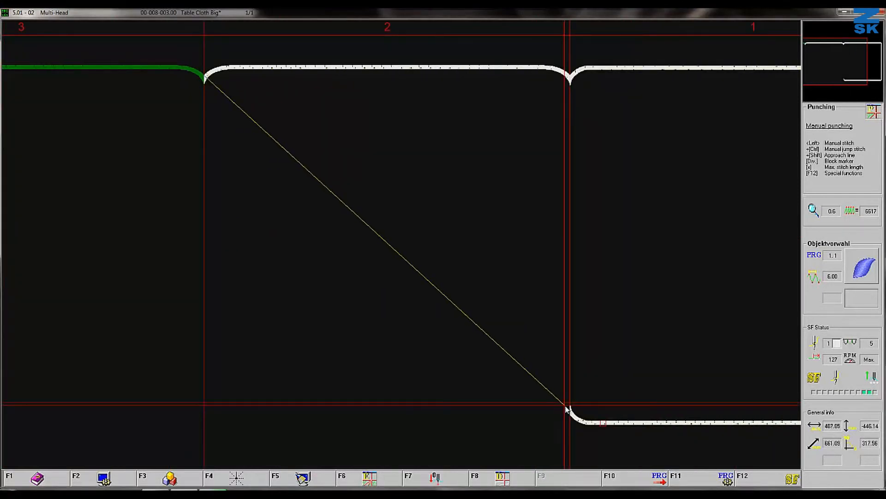
pyautogui.press('z')
pyautogui.click(523, 372)
pyautogui.click(598, 441)
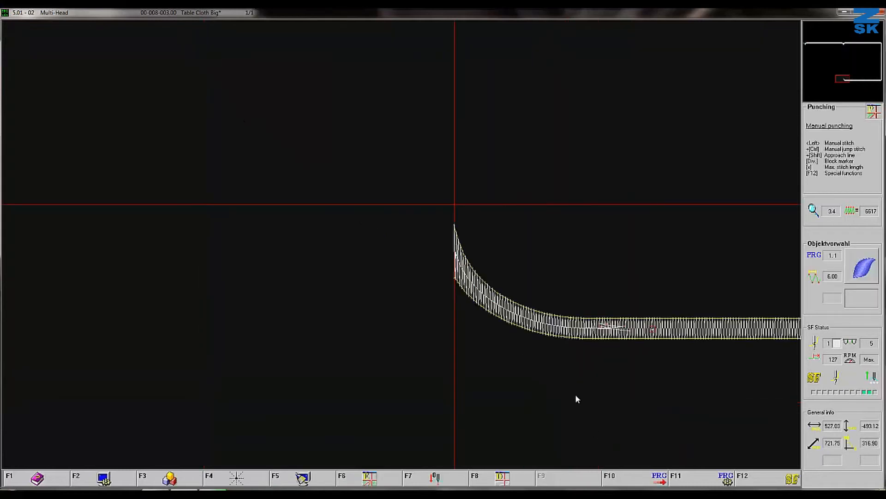
pyautogui.click(441, 254)
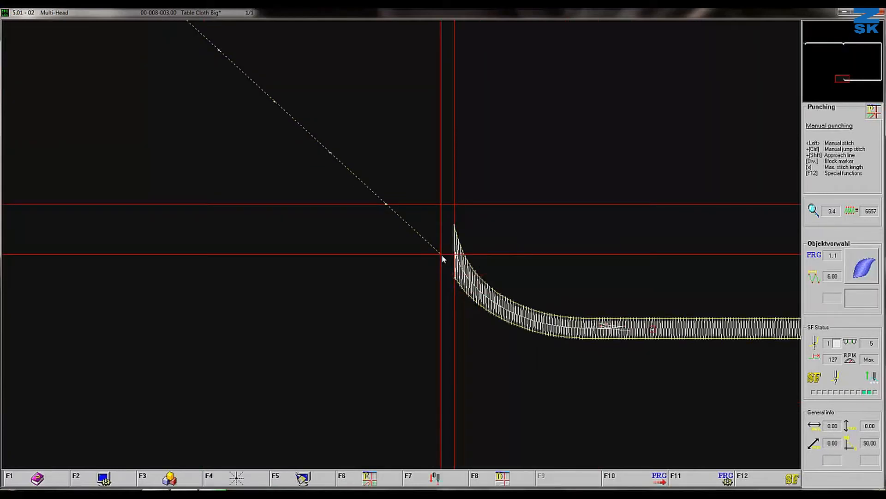
# Paste the copied border block, mirror it vertically and align its curved end with the open end of section 1's lower border
pyautogui.hotkey('ctrl', 'v')
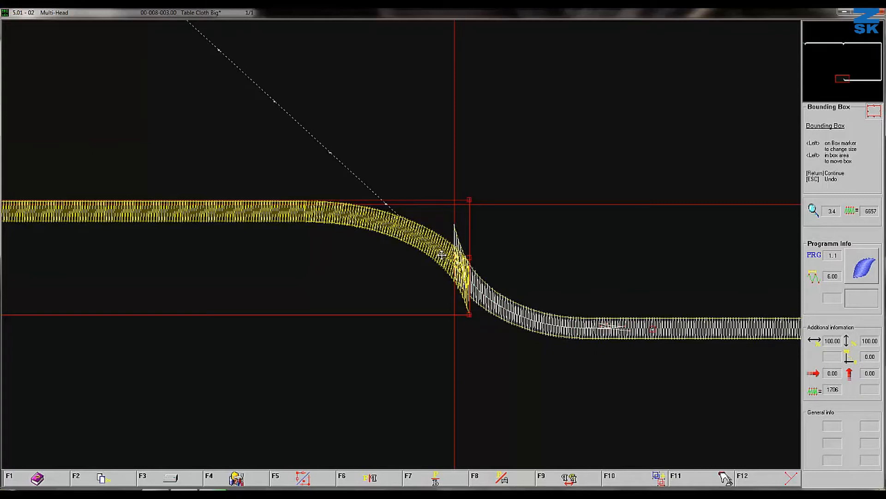
pyautogui.press('F7')
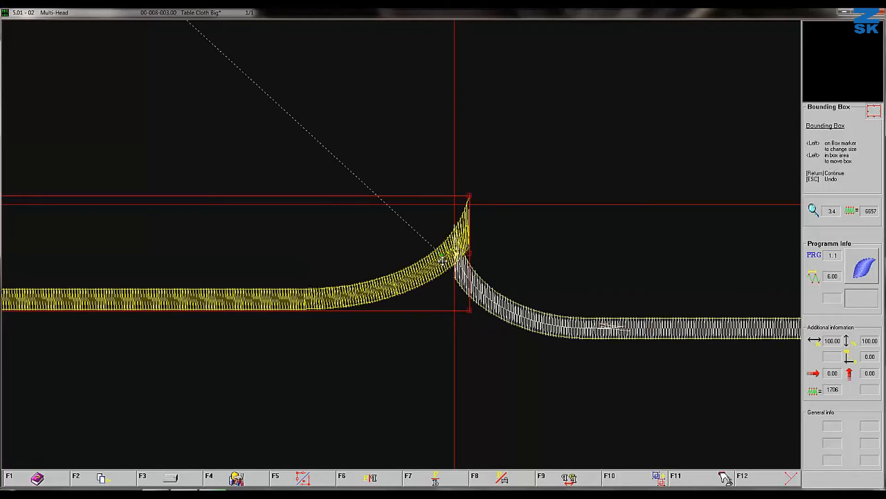
pyautogui.moveTo(440, 278); pyautogui.dragTo(426, 300)
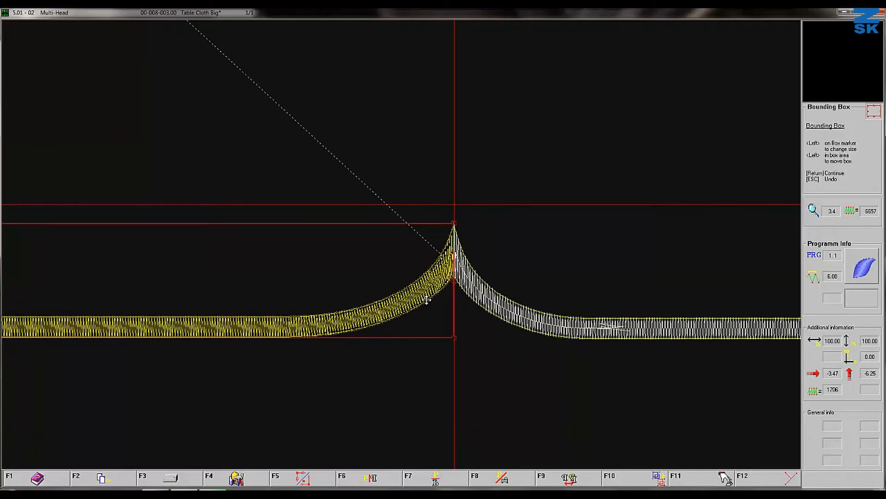
pyautogui.press('Return')
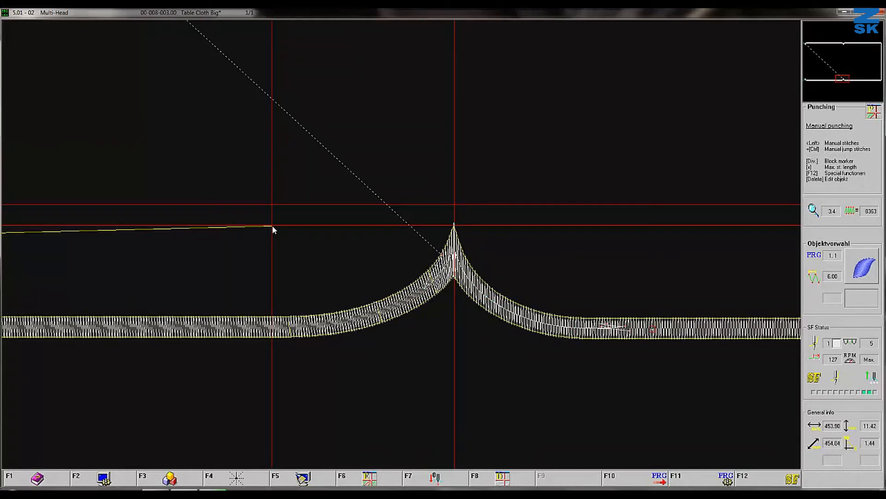
# Insert the special function for head selection 6, 4 Head 4 only, after section 2's lower border
pyautogui.press('Home')
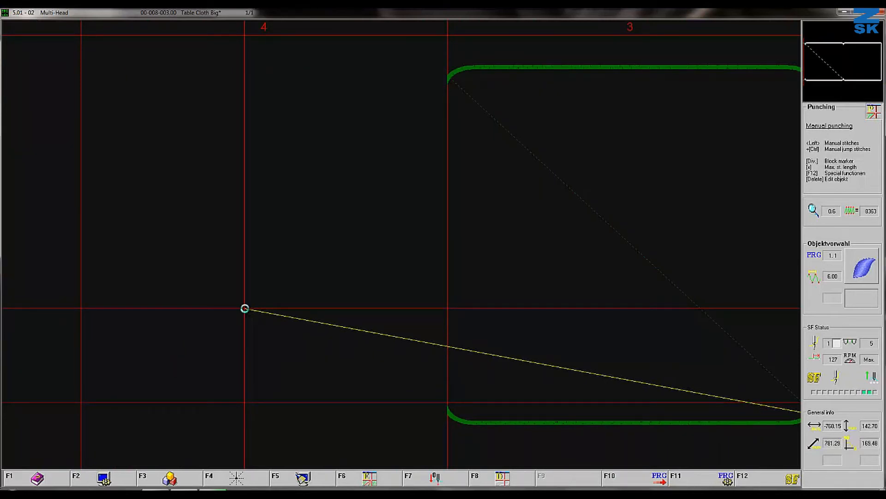
pyautogui.press('F12')
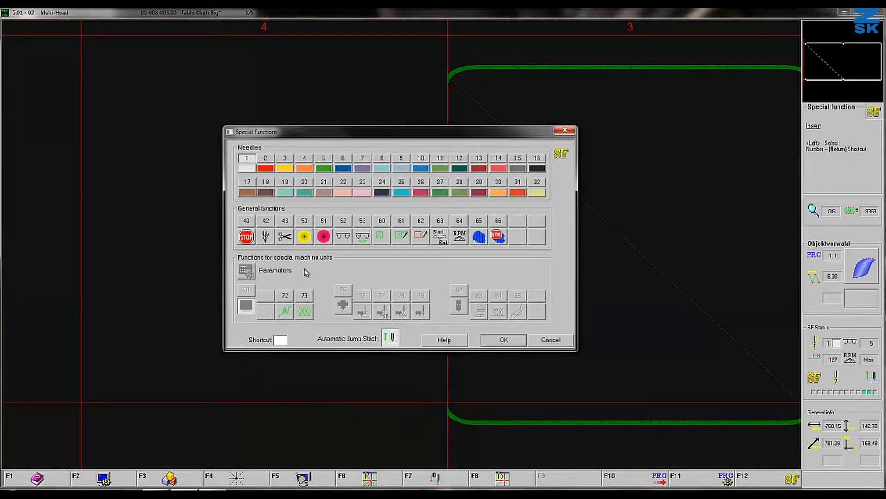
pyautogui.click(343, 237)
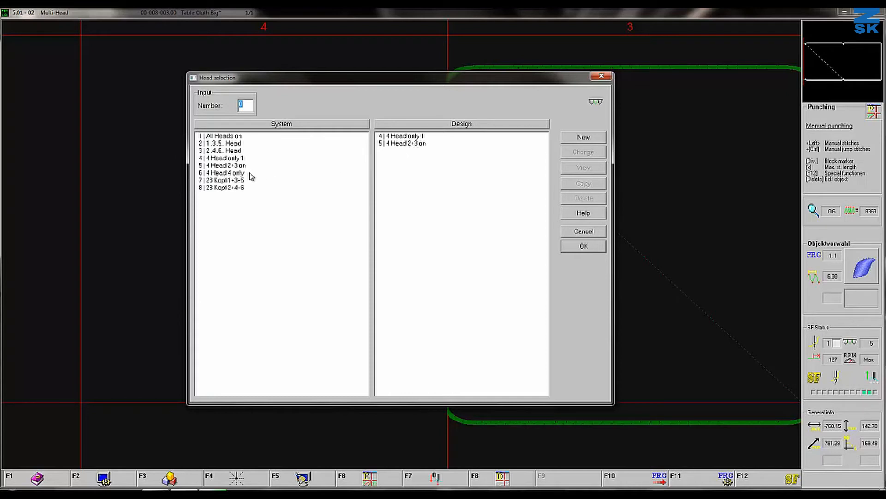
pyautogui.click(232, 174)
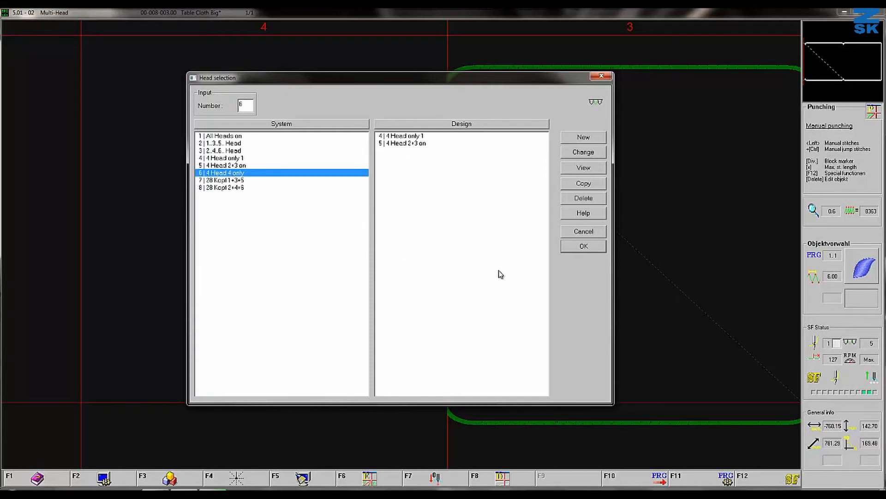
pyautogui.click(568, 247)
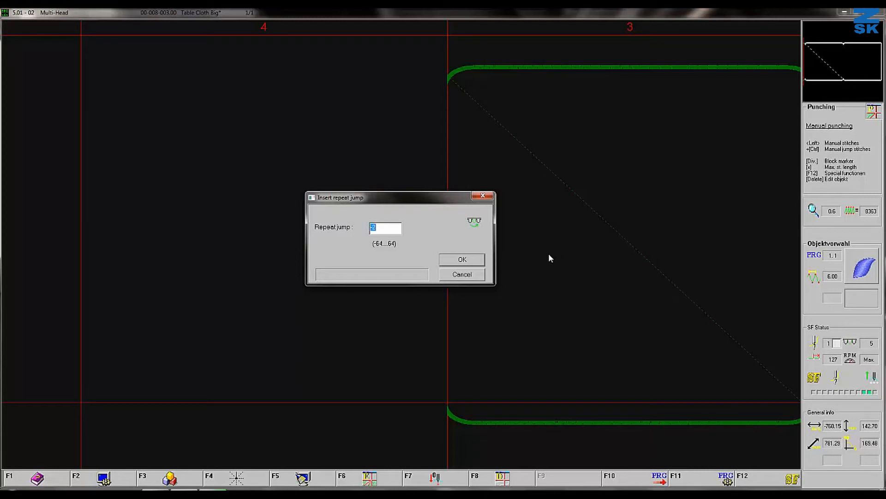
# Set the repeat jump to -1 and place a manual stitch in section 4, just beside the open end of section 3's lower border
pyautogui.write('1')
pyautogui.write('-')
pyautogui.click(462, 259)
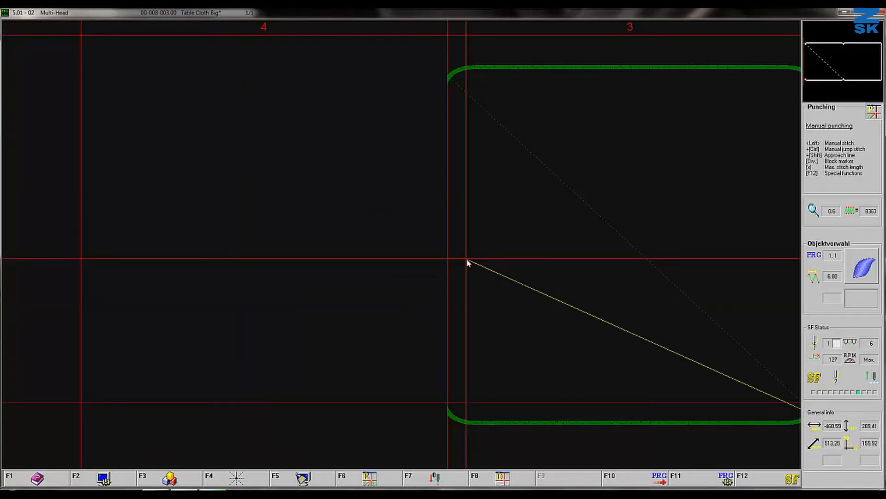
pyautogui.click(435, 411)
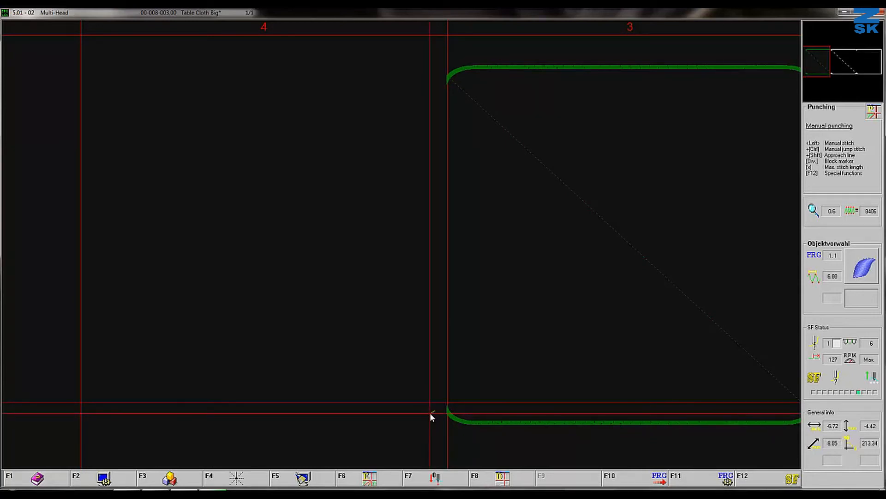
# Punch a wavy trial line of short manual stitches up and back down in section 4, beside section 3's lower corner
pyautogui.click(423, 412)
pyautogui.click(425, 407)
pyautogui.click(428, 405)
pyautogui.click(431, 403)
pyautogui.click(432, 400)
pyautogui.click(431, 397)
pyautogui.click(429, 394)
pyautogui.click(425, 392)
pyautogui.click(426, 388)
pyautogui.click(427, 385)
pyautogui.click(430, 382)
pyautogui.click(433, 379)
pyautogui.click(434, 375)
pyautogui.click(433, 371)
pyautogui.click(430, 369)
pyautogui.click(425, 367)
pyautogui.click(421, 366)
pyautogui.click(420, 360)
pyautogui.click(423, 356)
pyautogui.click(429, 353)
pyautogui.click(434, 351)
pyautogui.click(438, 345)
pyautogui.click(438, 343)
pyautogui.click(434, 339)
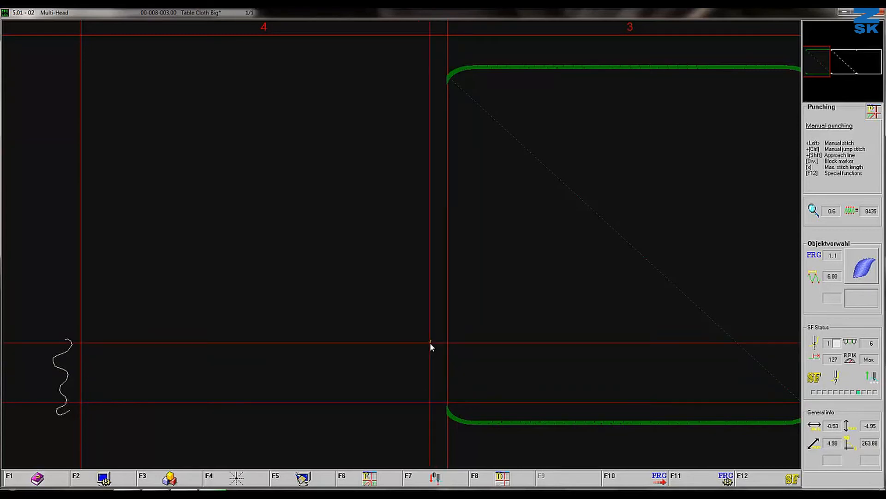
pyautogui.click(434, 350)
pyautogui.click(433, 353)
pyautogui.click(432, 356)
pyautogui.click(429, 360)
pyautogui.click(428, 365)
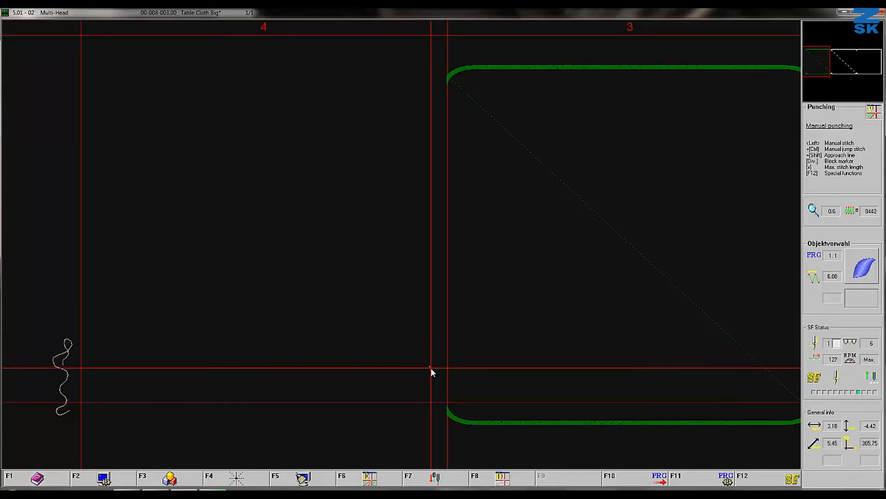
pyautogui.click(430, 368)
pyautogui.click(432, 375)
pyautogui.click(429, 378)
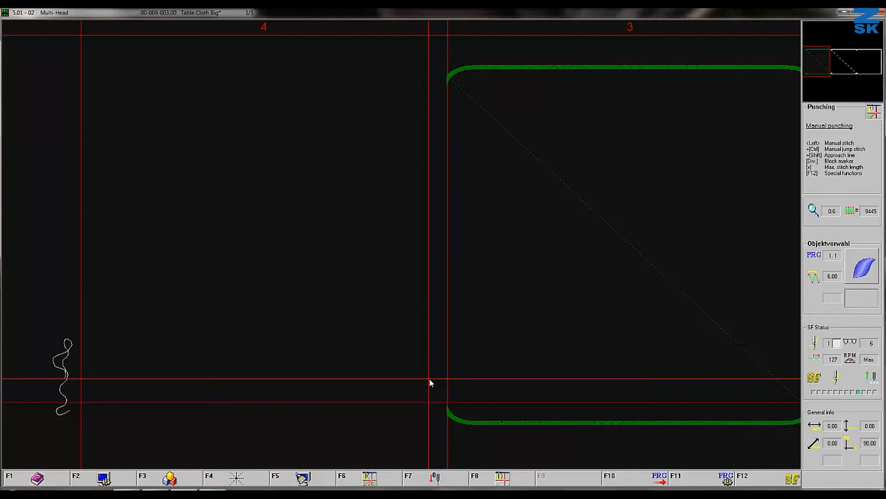
pyautogui.click(428, 379)
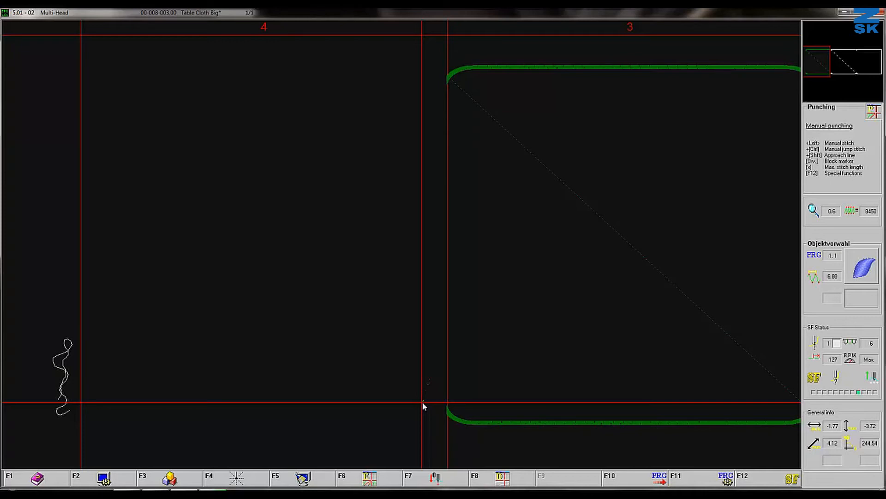
# Step back through the stitch list in the main editor to head selection 6 and change its repeat jump to -2
pyautogui.scroll(-2, 423, 401)
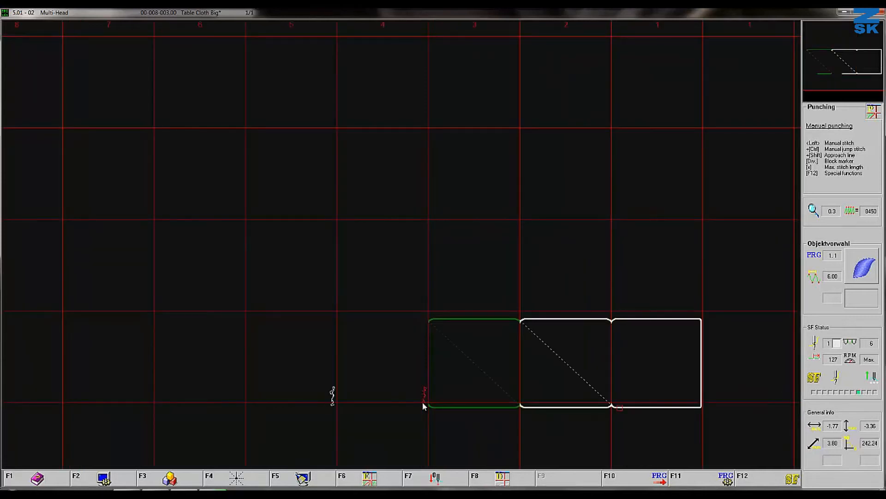
pyautogui.scroll(-2, 413, 356)
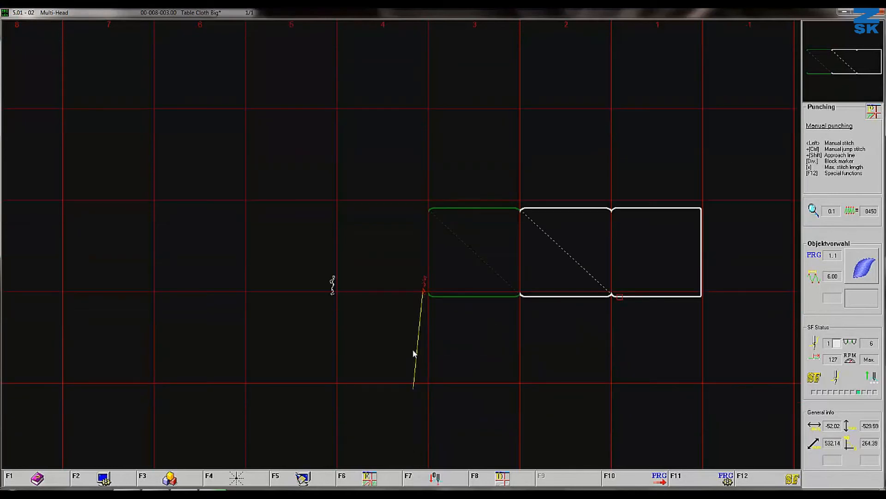
pyautogui.scroll(1, 406, 314)
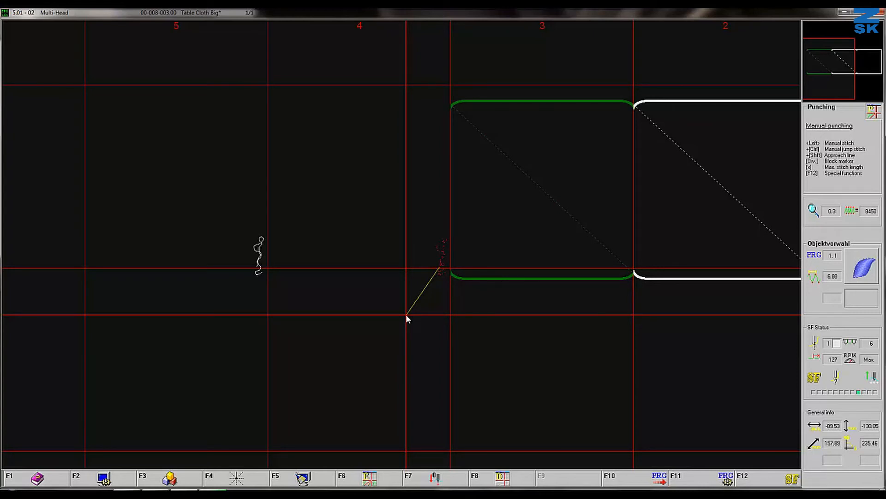
pyautogui.press('Escape')
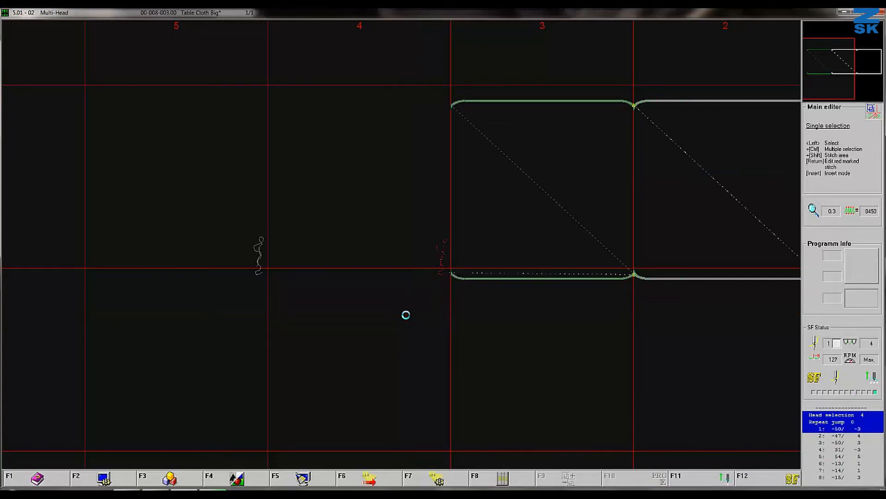
pyautogui.click(406, 314)
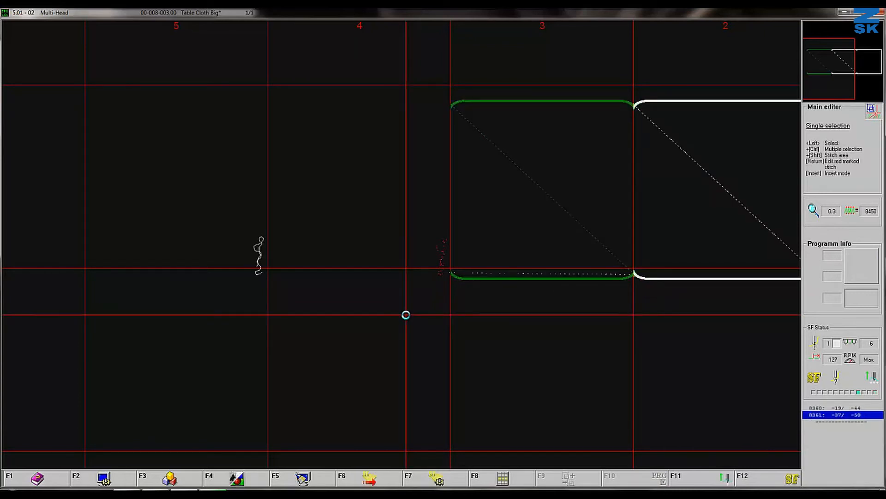
pyautogui.press('Left')
pyautogui.press('Left')
pyautogui.press('Left')
pyautogui.press('Left')
pyautogui.press('Left')
pyautogui.press('Left')
pyautogui.press('Left')
pyautogui.press('Left')
pyautogui.press('Left')
pyautogui.press('Left')
pyautogui.press('Left')
pyautogui.press('Left')
pyautogui.press('Left')
pyautogui.press('Left')
pyautogui.press('Left')
pyautogui.press('Left')
pyautogui.press('Left')
pyautogui.press('Left')
pyautogui.press('Left')
pyautogui.press('Left')
pyautogui.press('Left')
pyautogui.press('Left')
pyautogui.press('Left')
pyautogui.press('Left')
pyautogui.press('Left')
pyautogui.press('Left')
pyautogui.press('Left')
pyautogui.press('Left')
pyautogui.press('Left')
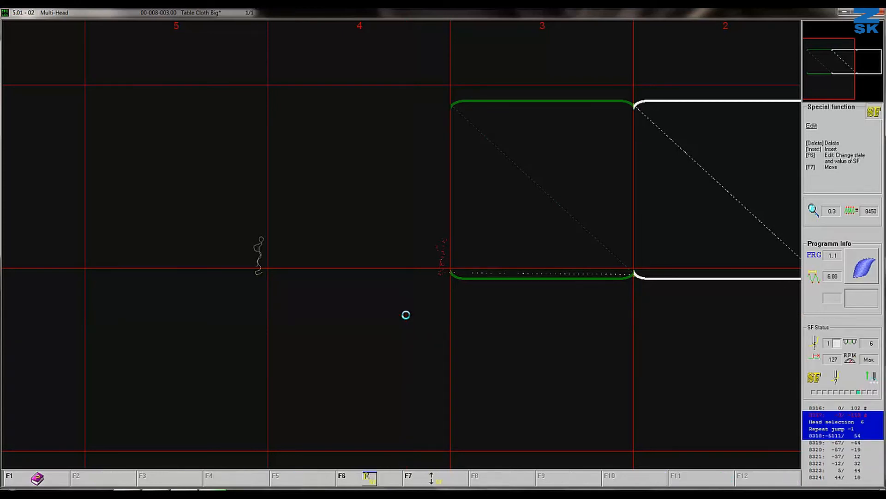
pyautogui.press('Return')
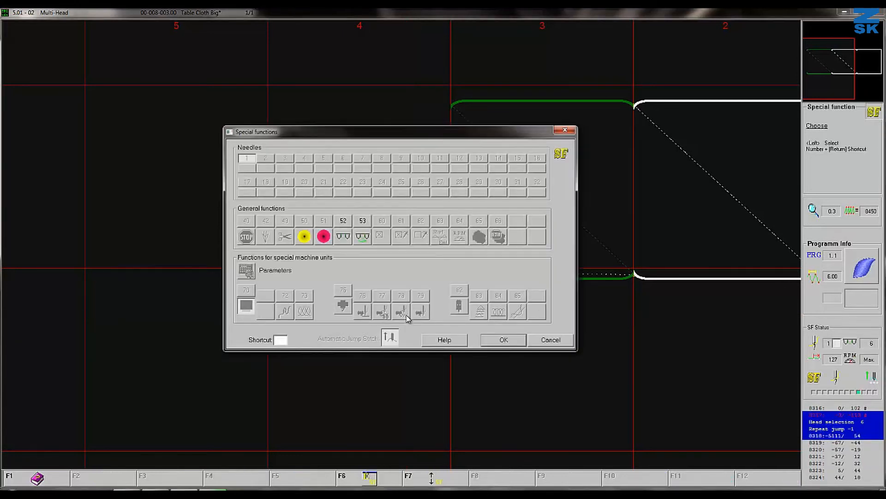
pyautogui.doubleClick(363, 238)
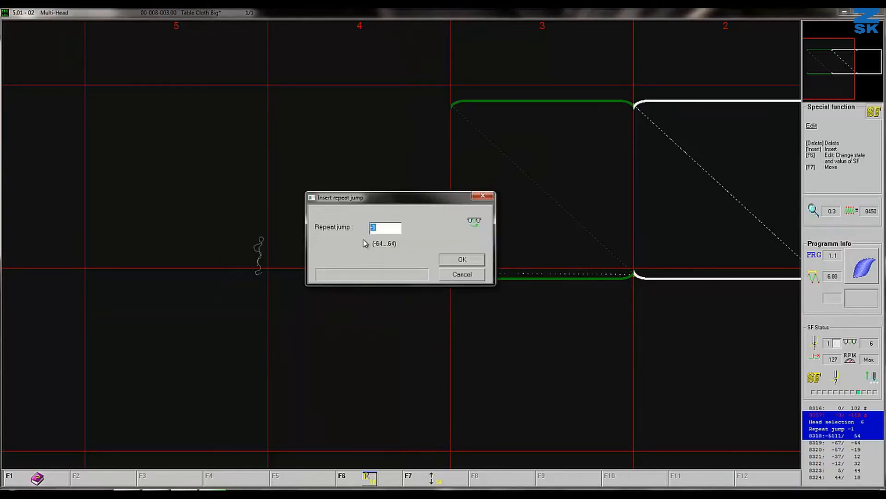
pyautogui.write('-')
pyautogui.click(450, 263)
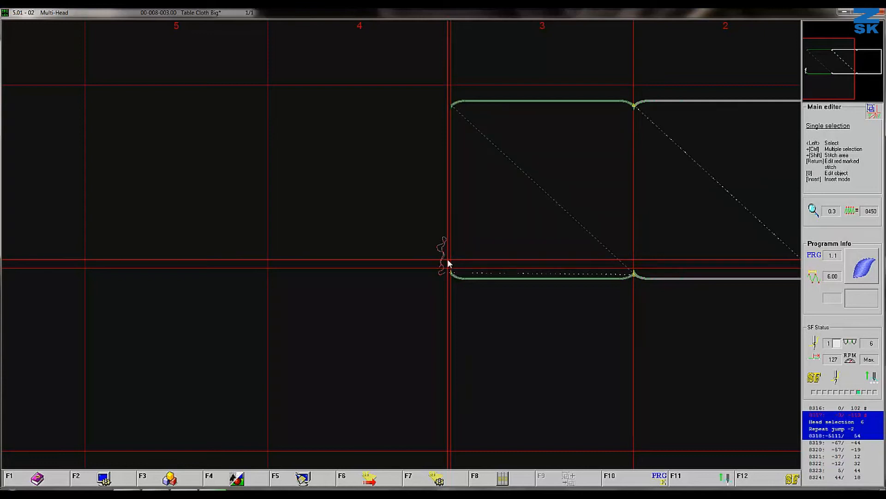
# Return to manual punching and delete the wavy trial stitches in section 4 back to the first stitch beside section 3's lower corner
pyautogui.press('z')
pyautogui.moveTo(262, 84); pyautogui.dragTo(464, 296)
pyautogui.click(505, 390)
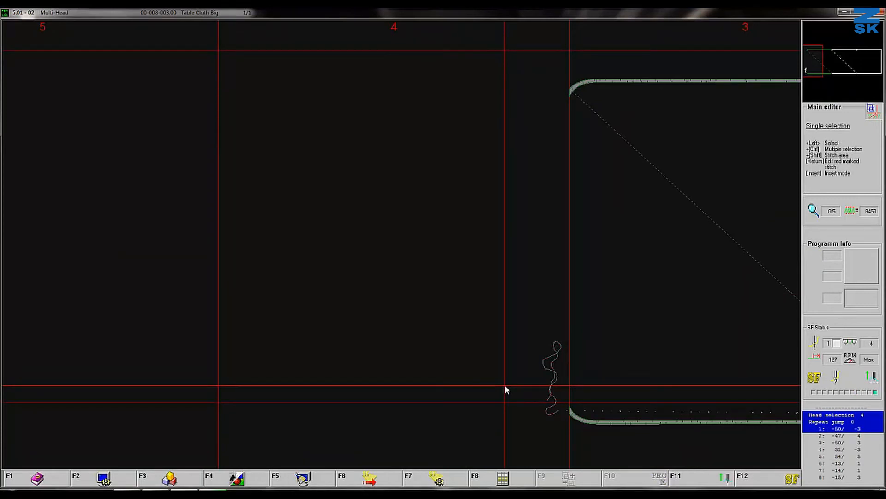
pyautogui.press('Escape')
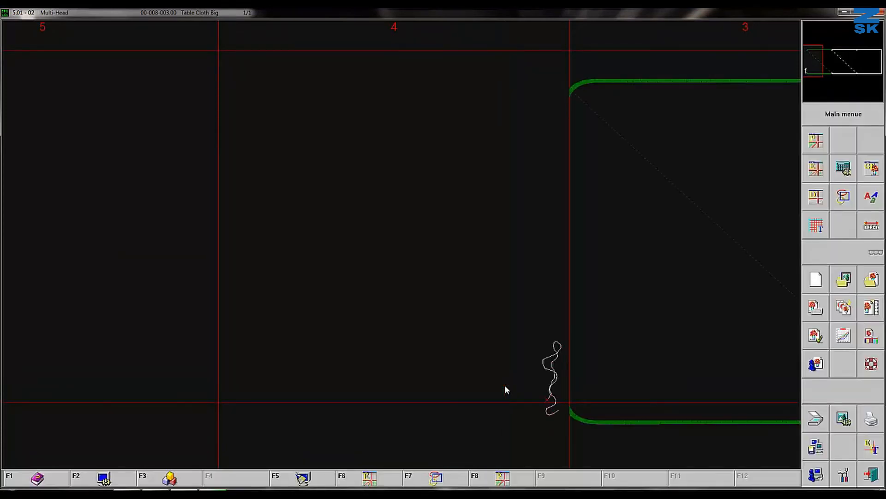
pyautogui.press('F8')
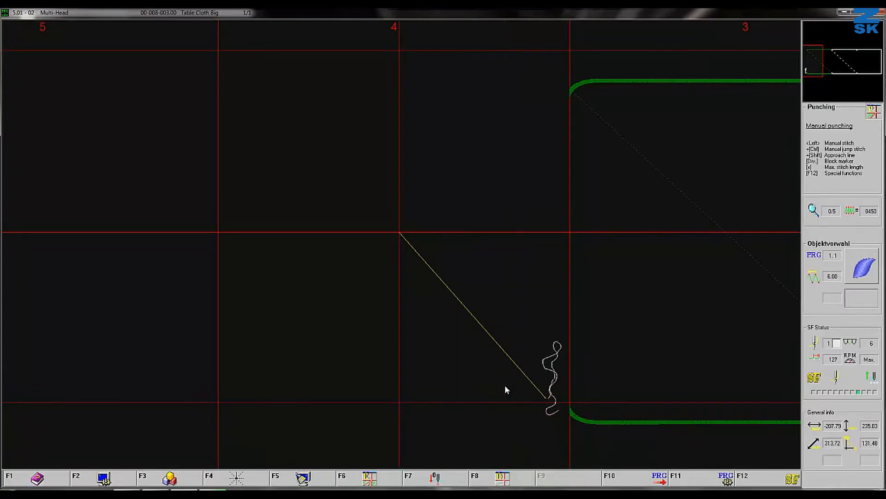
pyautogui.press('BackSpace')
pyautogui.press('BackSpace')
pyautogui.press('BackSpace')
pyautogui.press('BackSpace')
pyautogui.press('BackSpace')
pyautogui.press('BackSpace')
pyautogui.press('BackSpace')
pyautogui.press('BackSpace')
pyautogui.press('BackSpace')
pyautogui.press('BackSpace')
pyautogui.press('BackSpace')
pyautogui.press('BackSpace')
pyautogui.press('BackSpace')
pyautogui.press('BackSpace')
pyautogui.press('BackSpace')
pyautogui.press('BackSpace')
pyautogui.press('BackSpace')
pyautogui.press('BackSpace')
pyautogui.press('BackSpace')
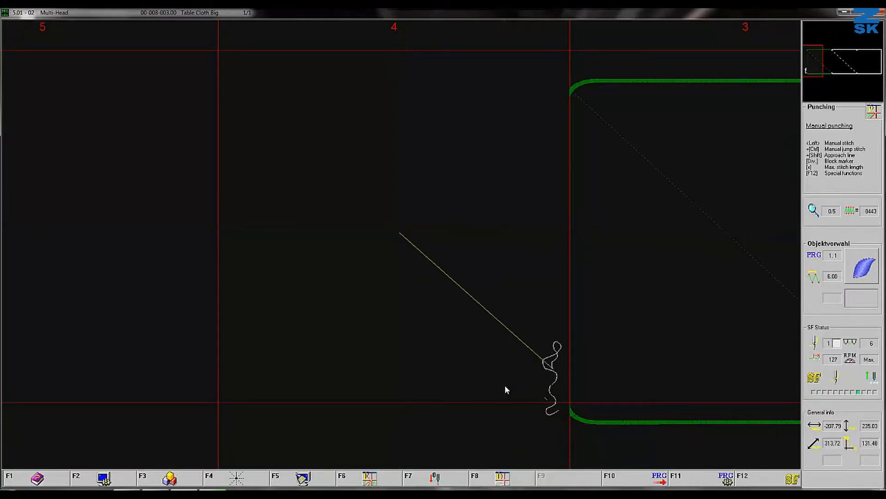
pyautogui.press('BackSpace')
pyautogui.press('BackSpace')
pyautogui.press('BackSpace')
pyautogui.press('BackSpace')
pyautogui.press('BackSpace')
pyautogui.press('BackSpace')
pyautogui.press('BackSpace')
pyautogui.press('BackSpace')
pyautogui.press('BackSpace')
pyautogui.press('BackSpace')
pyautogui.press('BackSpace')
pyautogui.press('BackSpace')
pyautogui.press('BackSpace')
pyautogui.press('BackSpace')
pyautogui.press('BackSpace')
pyautogui.press('BackSpace')
pyautogui.press('BackSpace')
pyautogui.press('BackSpace')
pyautogui.press('BackSpace')
pyautogui.press('BackSpace')
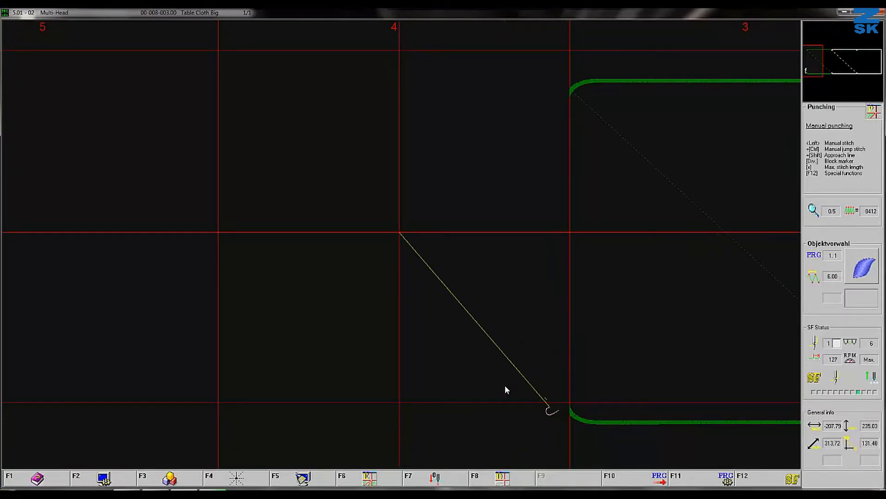
pyautogui.press('BackSpace')
pyautogui.press('BackSpace')
pyautogui.press('BackSpace')
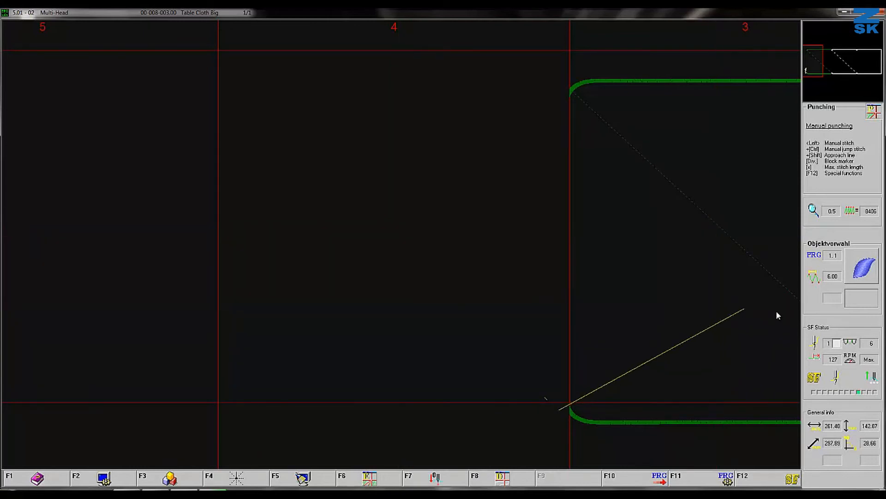
# Select section 1's border block with the block filter in the main editor, copy it and return to manual punching at section 4
pyautogui.moveTo(806, 314)
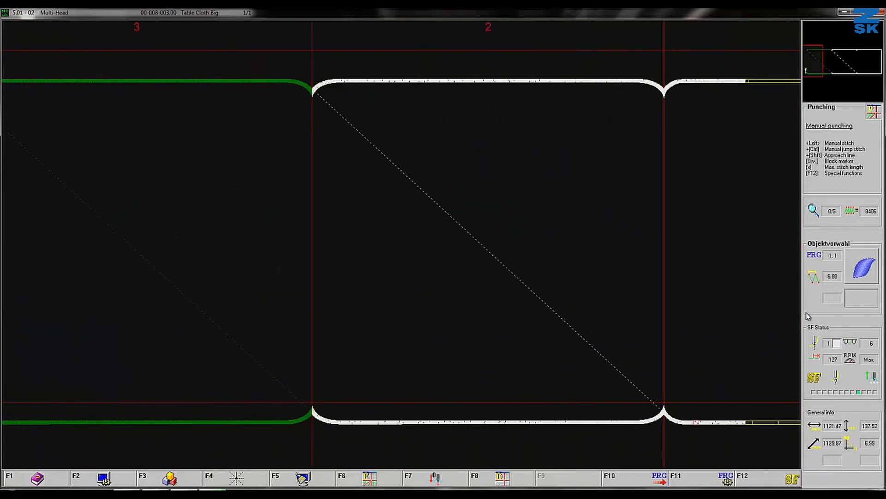
pyautogui.rightClick(577, 288)
pyautogui.press('F3')
pyautogui.click(315, 259)
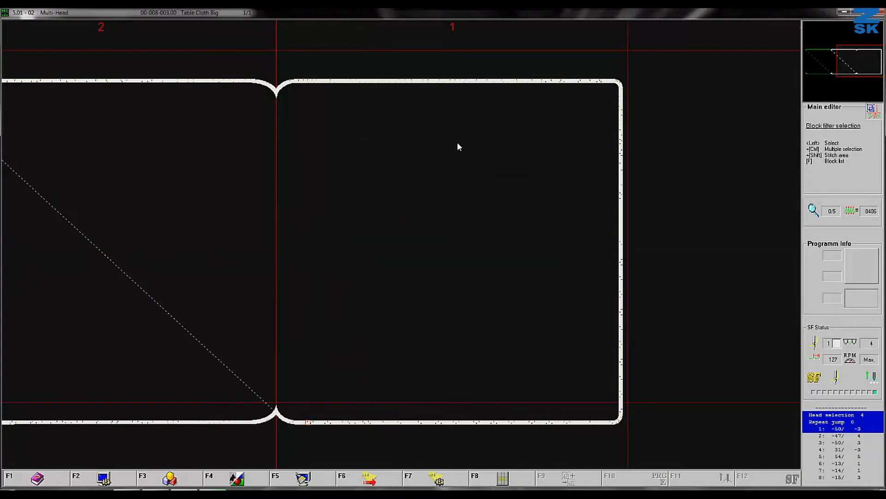
pyautogui.click(447, 83)
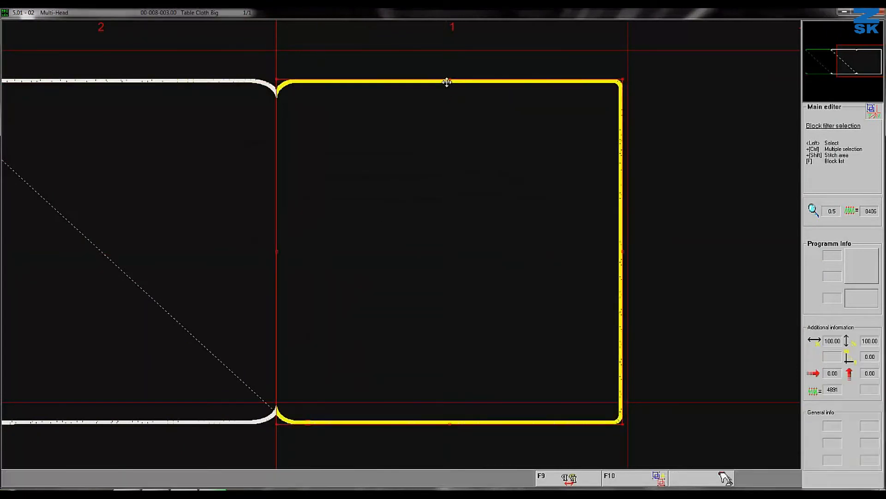
pyautogui.rightClick(401, 187)
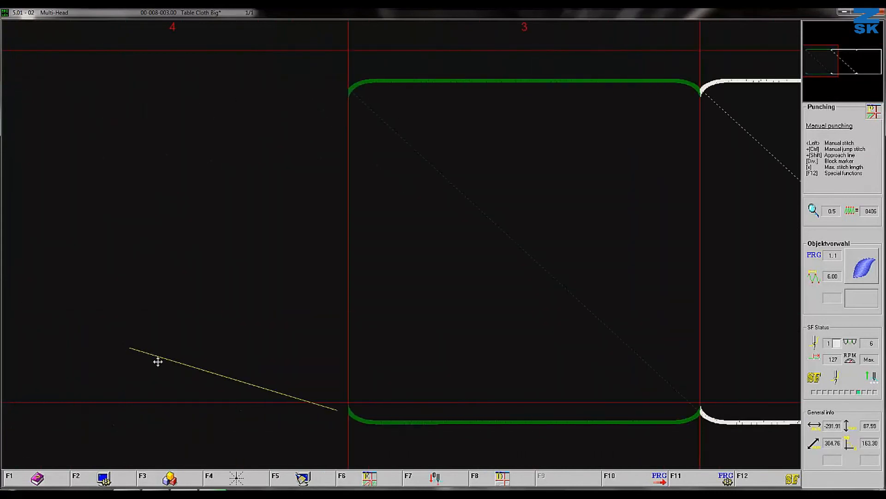
pyautogui.press('z')
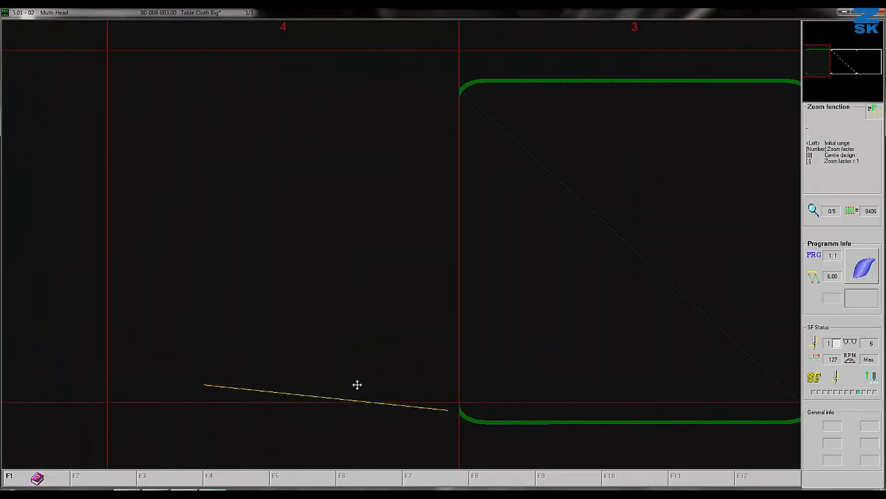
# Paste the copied border block into section 4 beside section 3's lower corner and mirror it horizontally
pyautogui.click(415, 382)
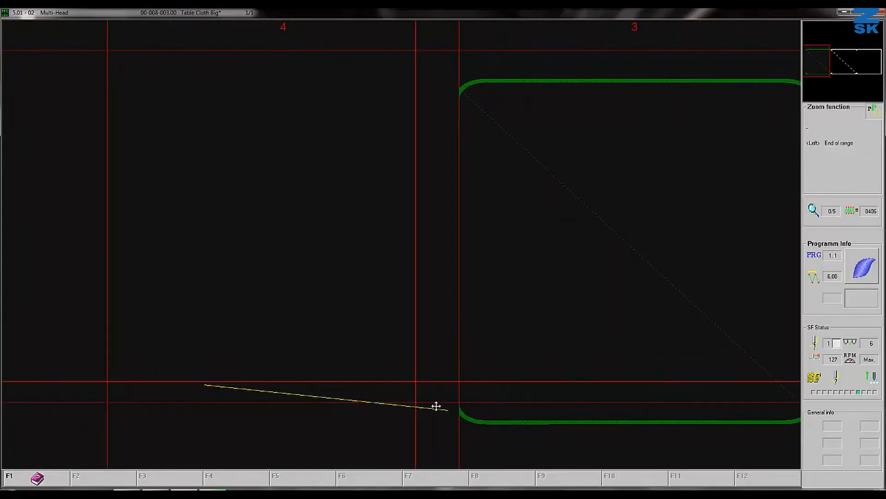
pyautogui.click(479, 436)
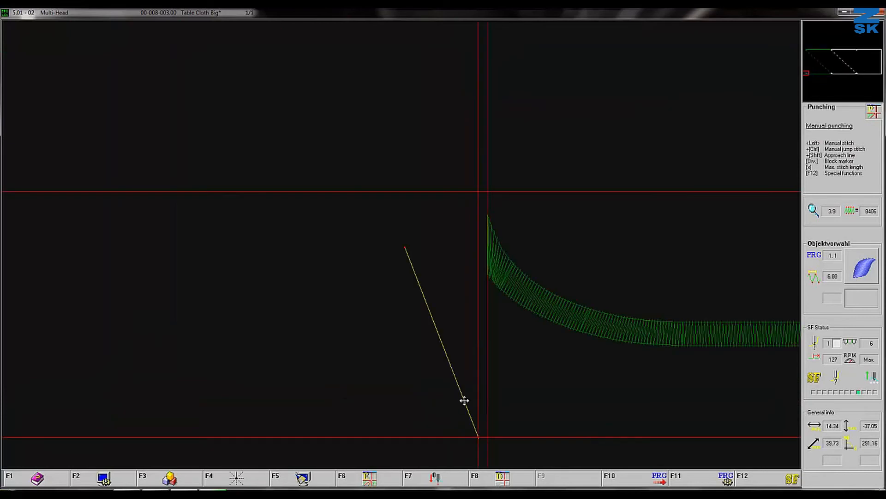
pyautogui.click(435, 295)
pyautogui.hotkey('ctrl', 'v')
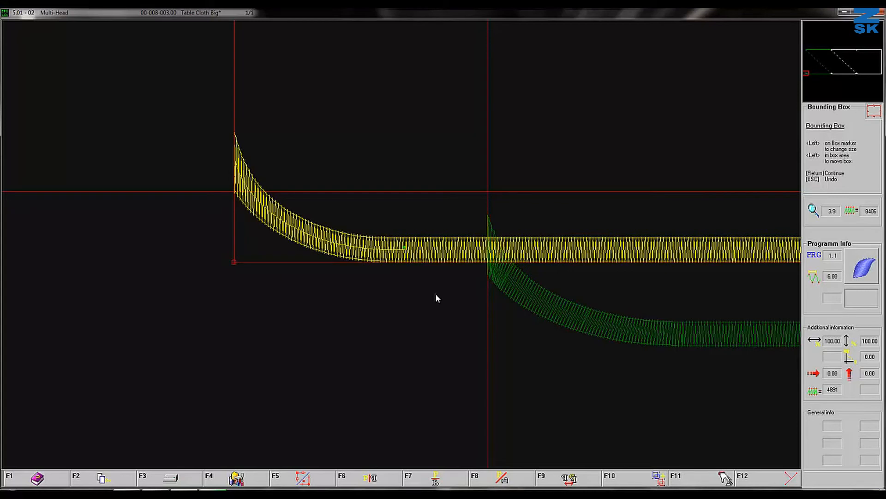
pyautogui.press('F9')
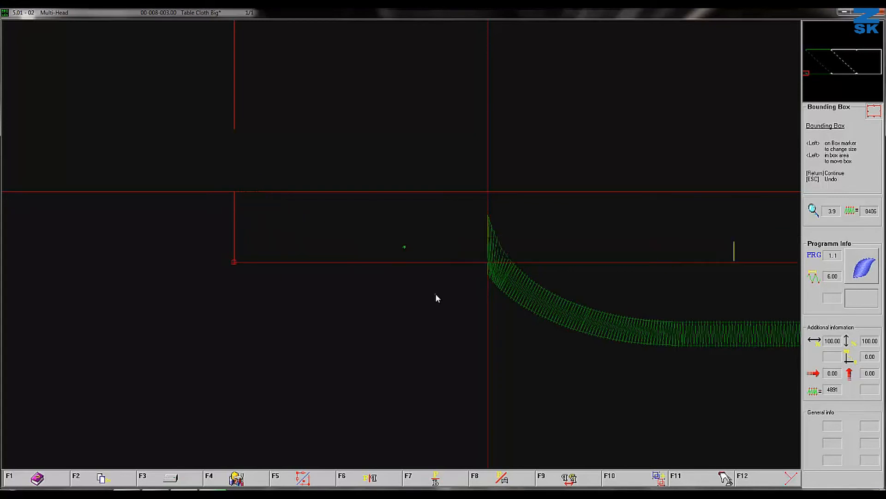
# Move the mirrored border block so its curved end meets section 3's lower border corner, and accept the placement
pyautogui.moveTo(456, 213); pyautogui.dragTo(366, 295)
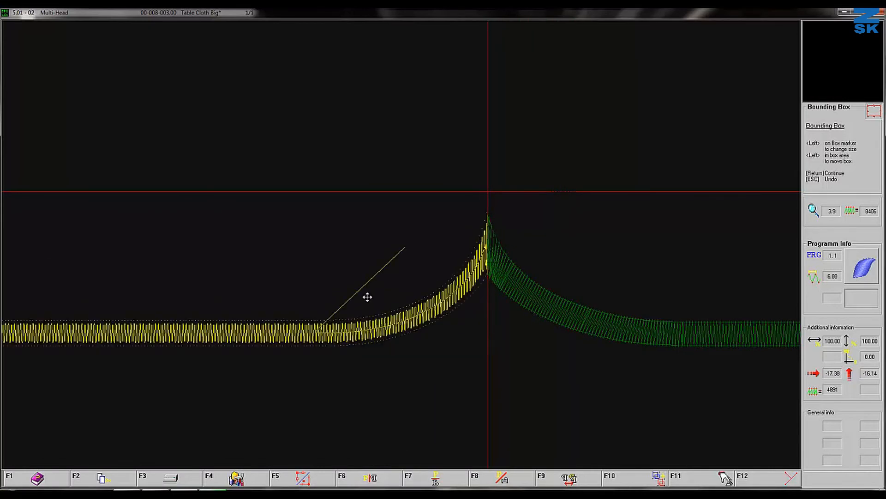
pyautogui.click(447, 289)
pyautogui.press('Return')
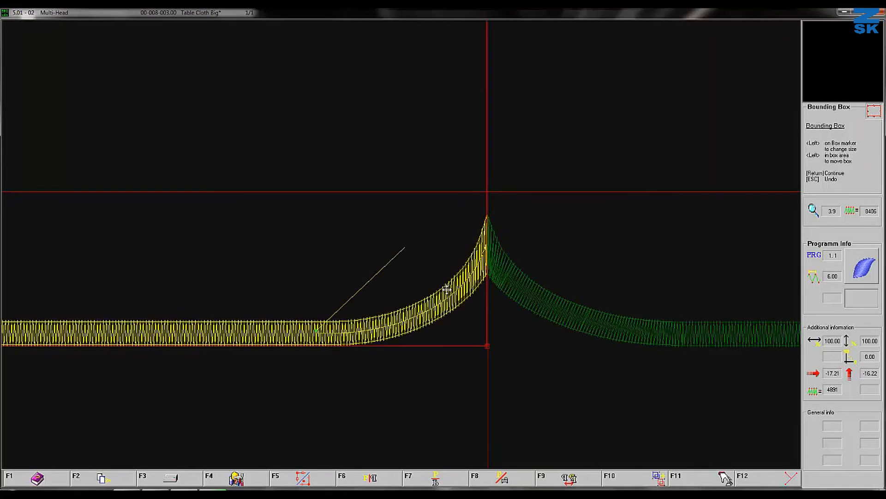
pyautogui.press('Return')
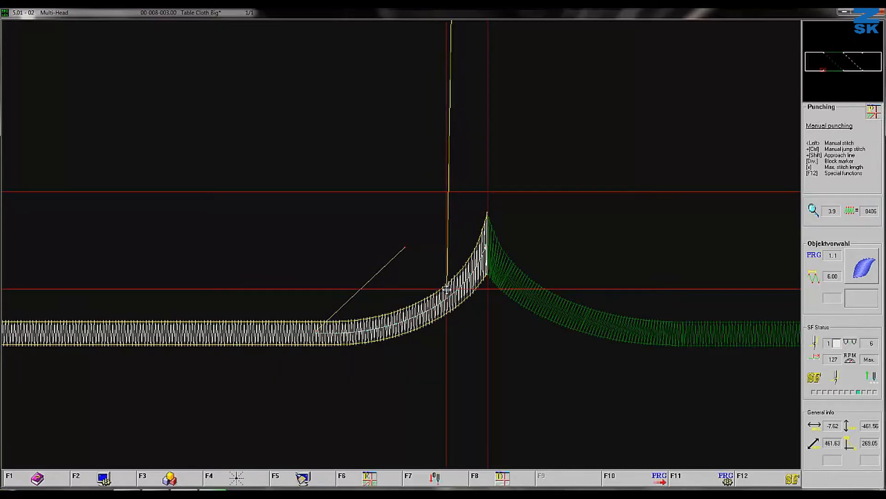
# Move the stitch at the free end of the connecting line onto section 4's lower border band and return to manual punching
pyautogui.press('F6')
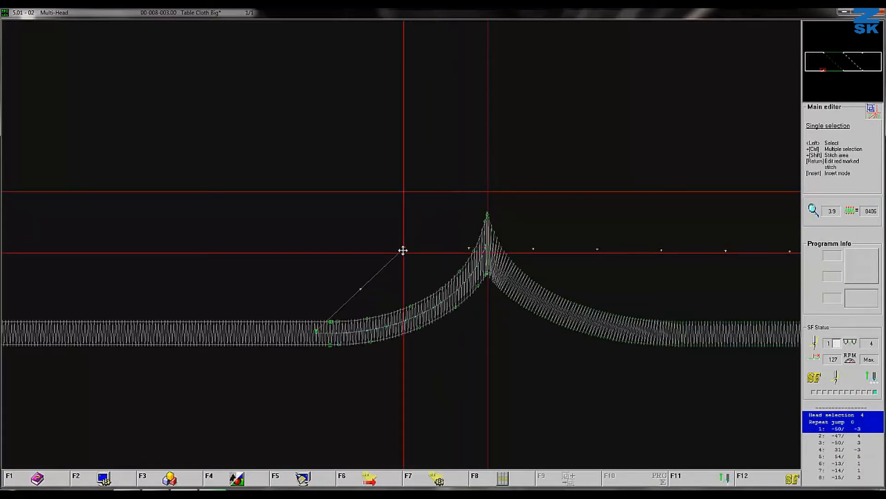
pyautogui.click(403, 246)
pyautogui.rightClick(402, 244)
pyautogui.click(402, 245)
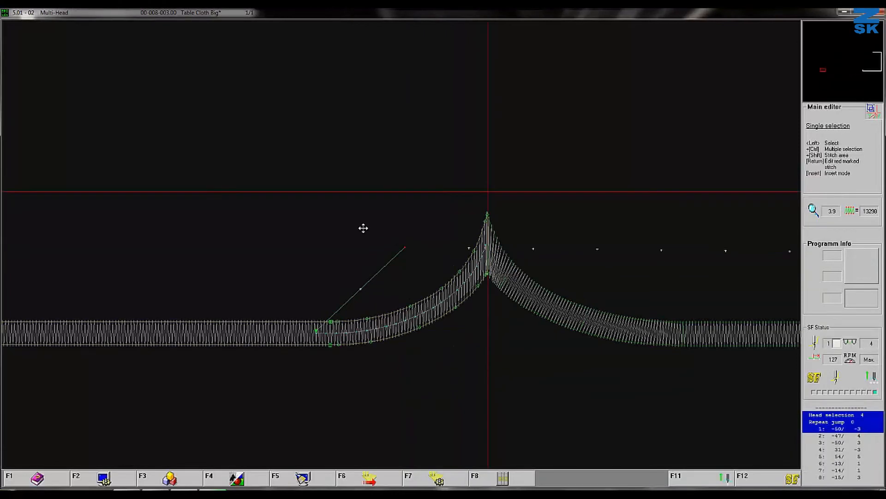
pyautogui.press('F6')
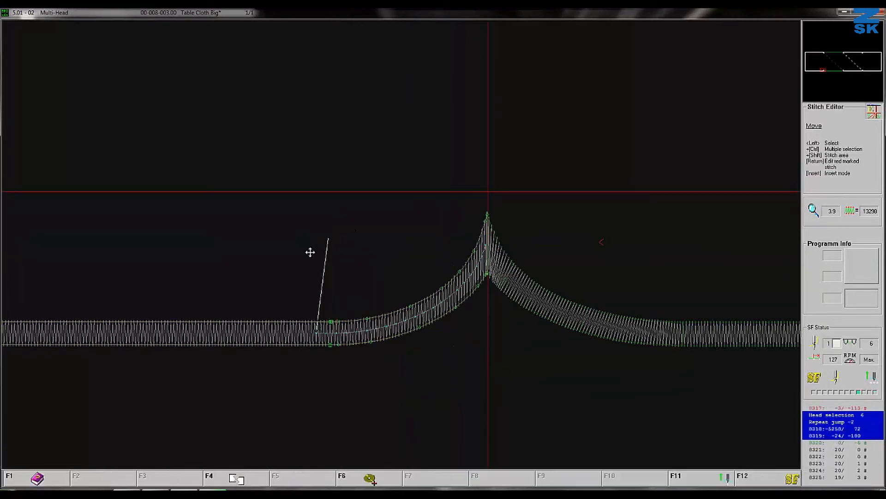
pyautogui.click(300, 333)
pyautogui.press('Escape')
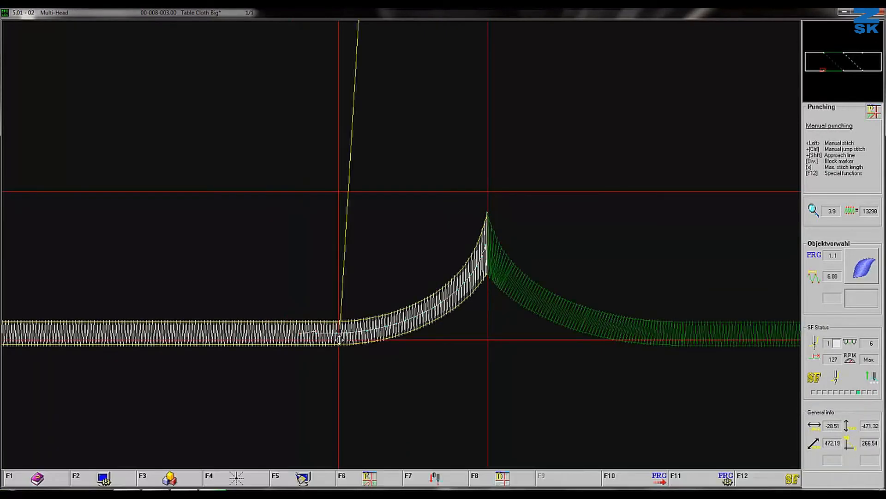
# Show the table cloth template image behind the whole design and leave manual punching
pyautogui.press('Home')
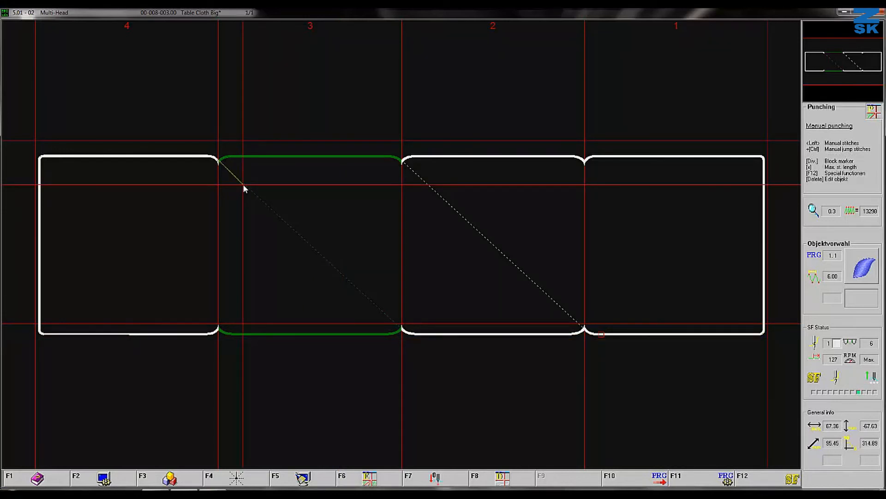
pyautogui.press('b')
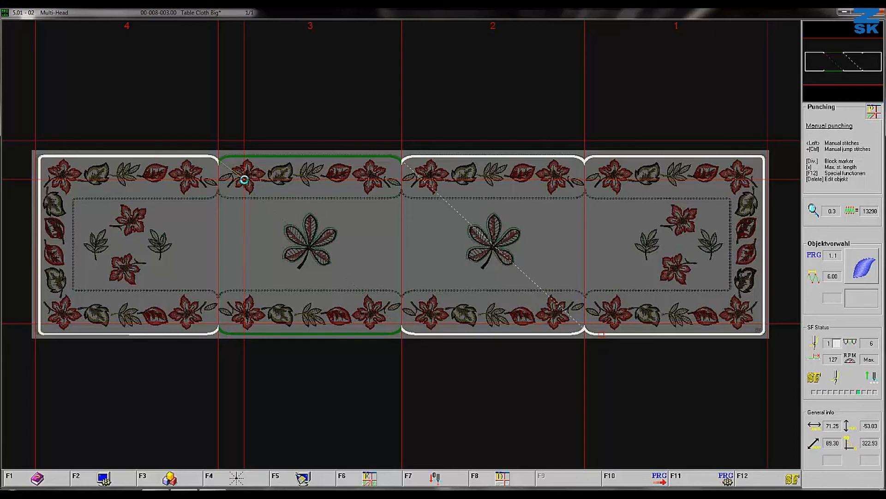
pyautogui.press('Escape')
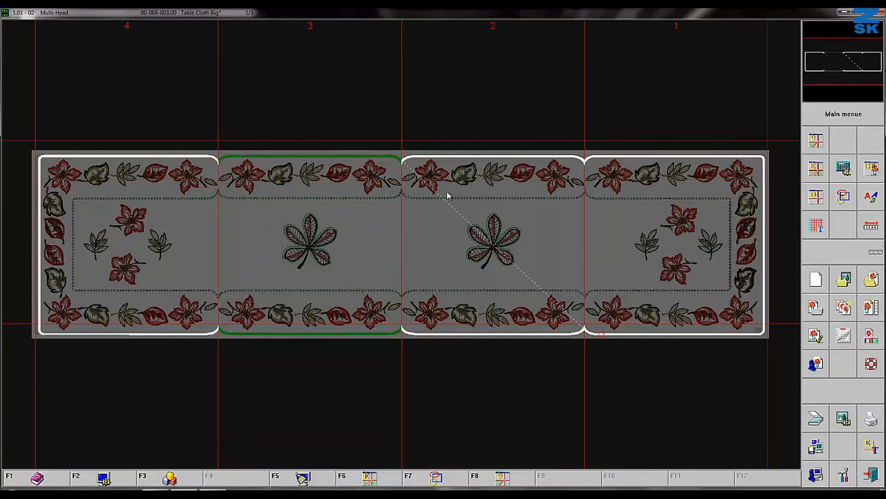
# Create head selection 9 named "all heads on" with a limit of 4 heads, save it and close the parameters
pyautogui.click(839, 172)
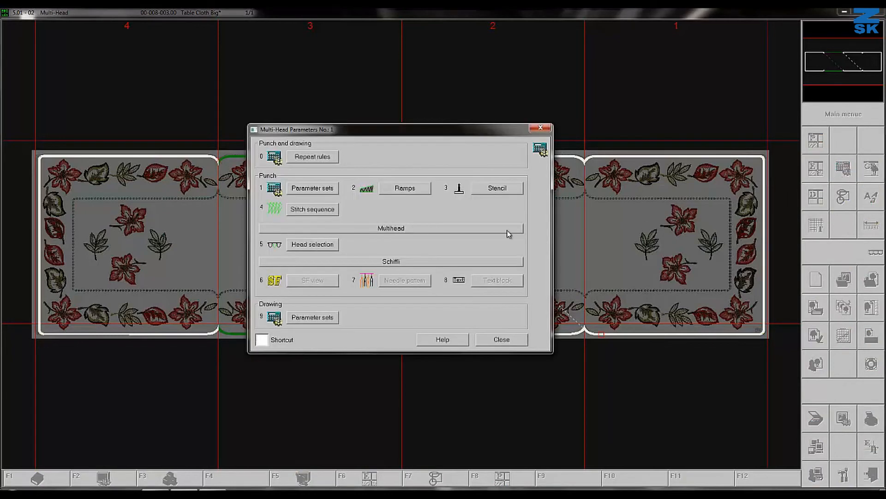
pyautogui.click(316, 246)
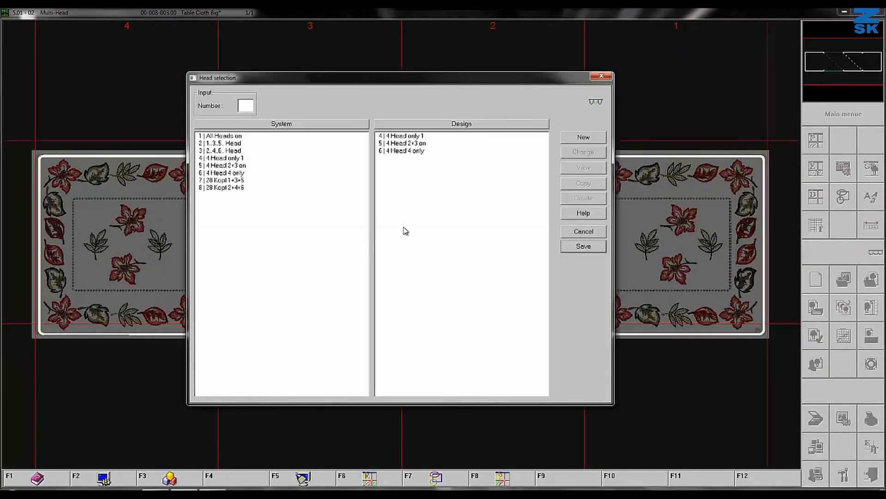
pyautogui.click(583, 138)
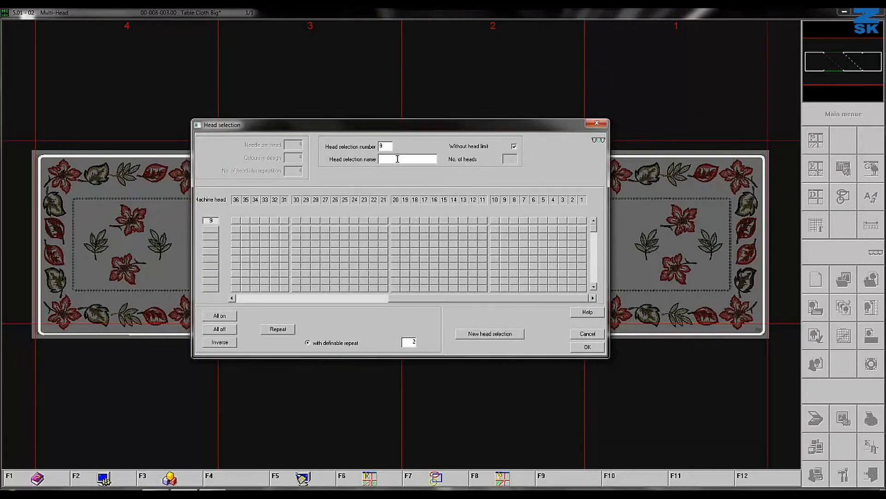
pyautogui.write('all heads on')
pyautogui.click(514, 147)
pyautogui.write('4')
pyautogui.click(584, 347)
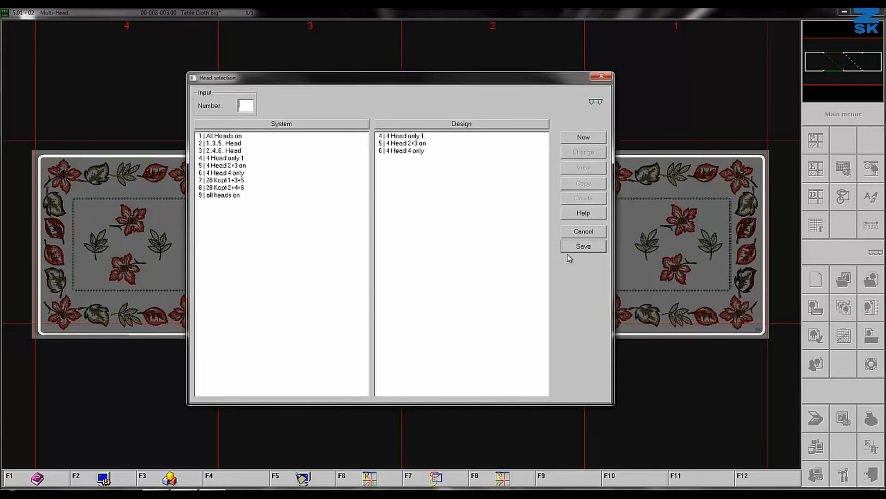
pyautogui.click(573, 251)
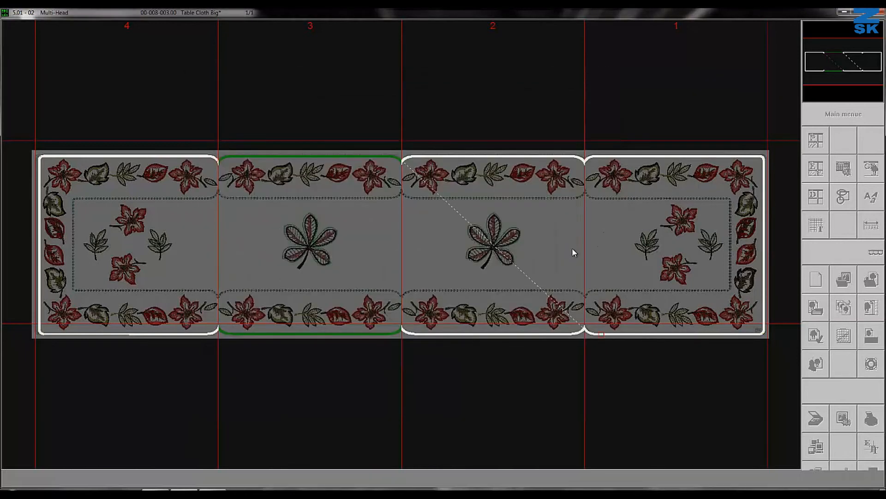
pyautogui.click(507, 341)
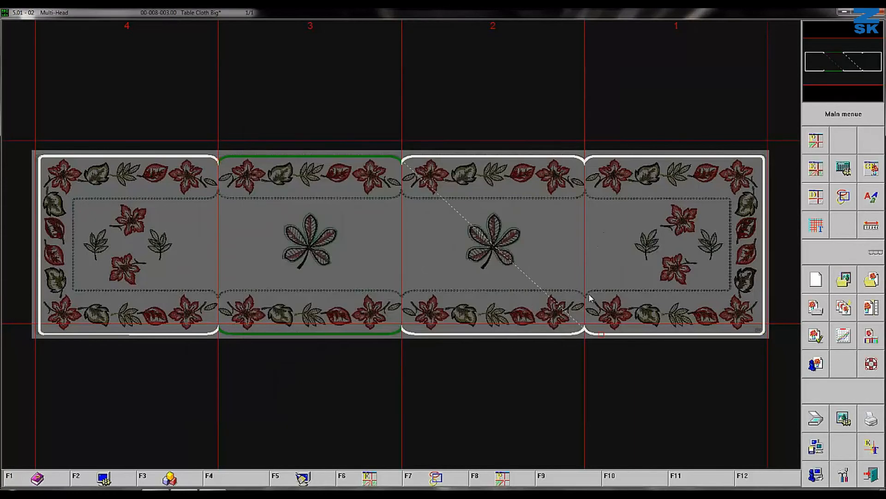
# Return to manual punching and insert a change to needle 2 (red)
pyautogui.click(813, 144)
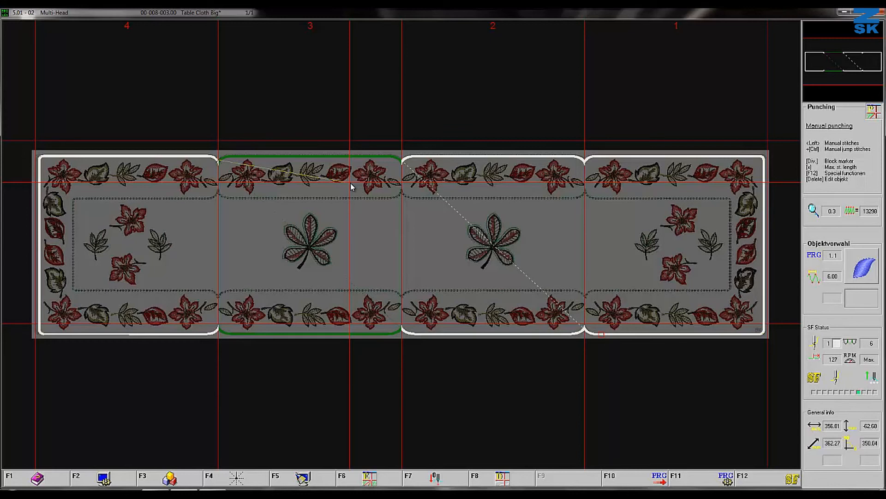
pyautogui.press('F12')
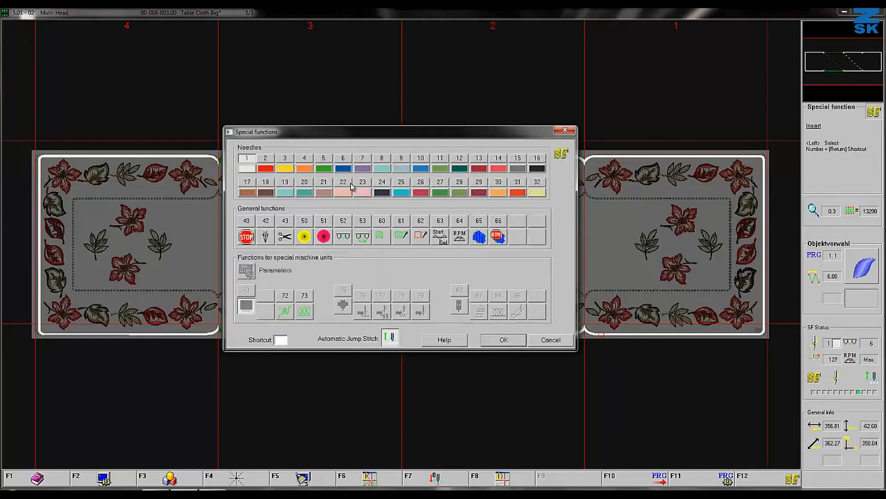
pyautogui.click(265, 158)
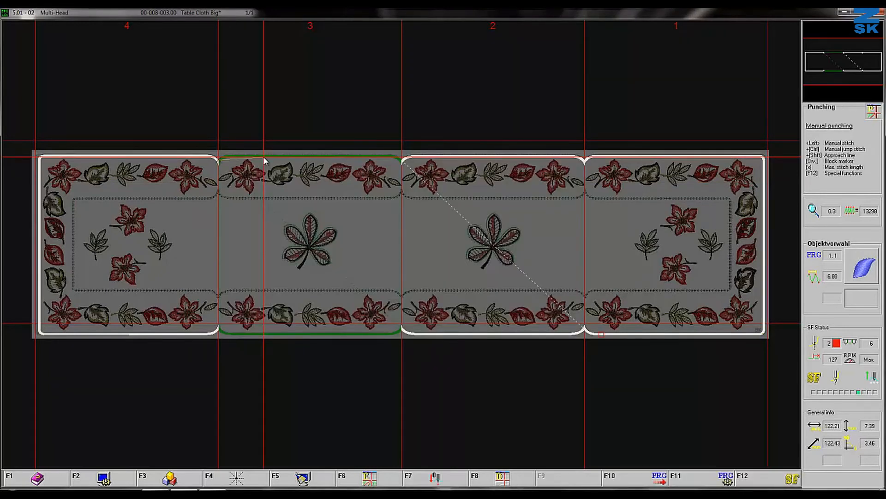
# Insert head selection 9, "all heads on", as a special function and accept its repeat jump
pyautogui.press('F12')
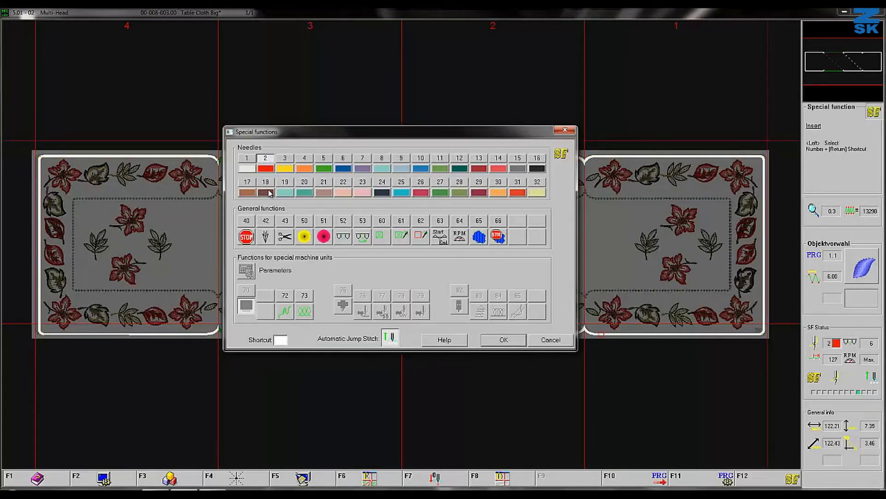
pyautogui.click(344, 237)
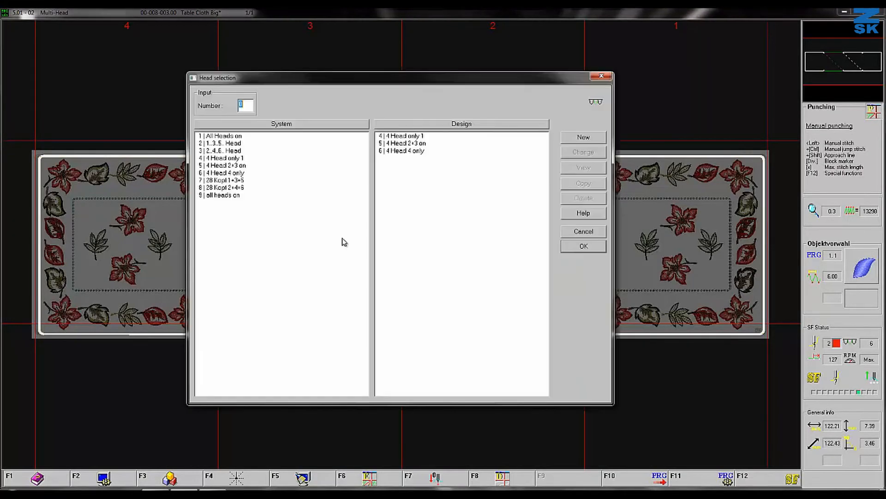
pyautogui.click(231, 196)
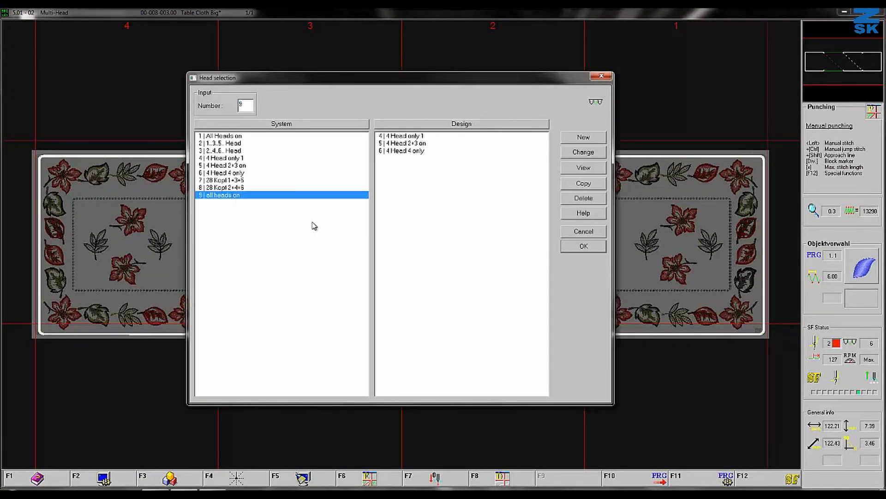
pyautogui.click(572, 248)
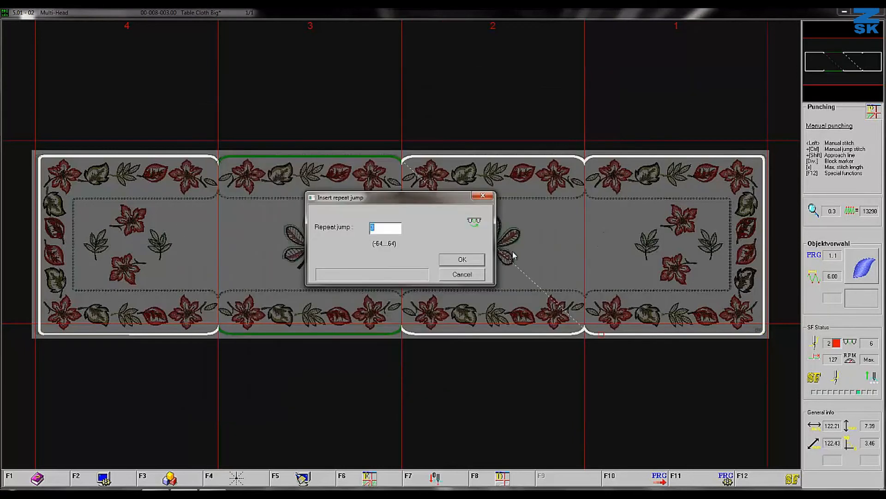
pyautogui.click(448, 261)
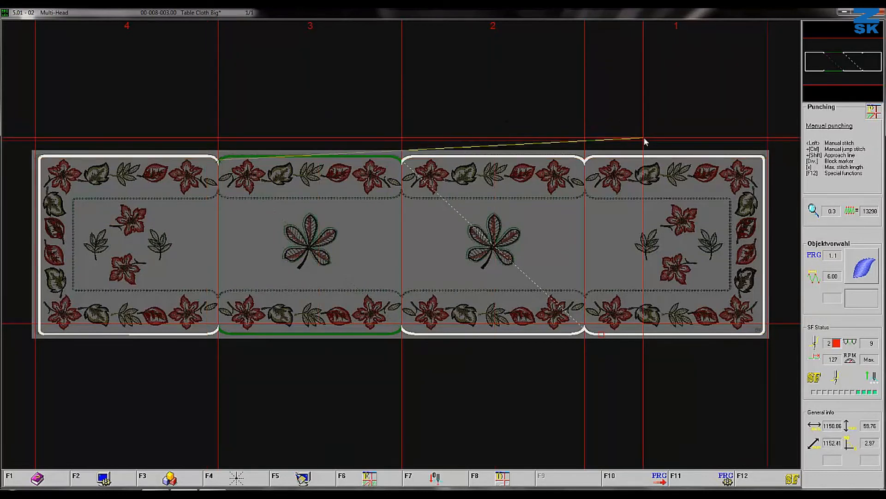
# Punch the red corner flower over the template in section 1's upper outer corner, starting at the flower's centre
pyautogui.press('z')
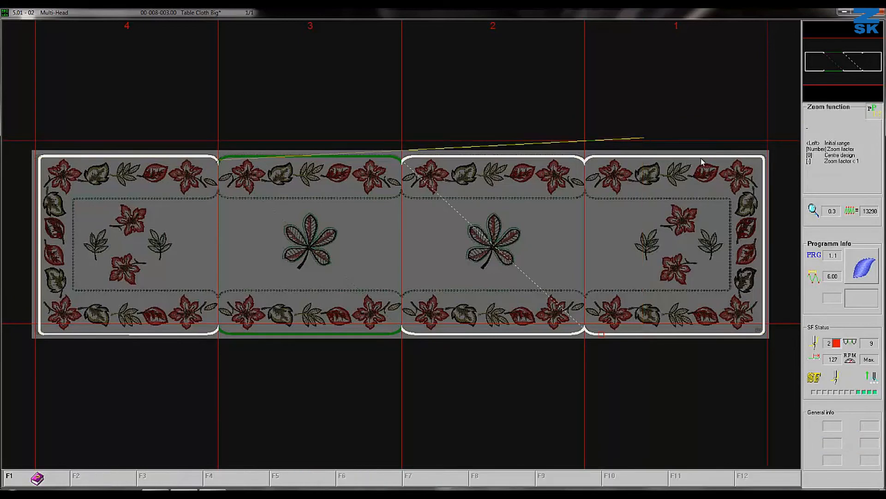
pyautogui.click(710, 144)
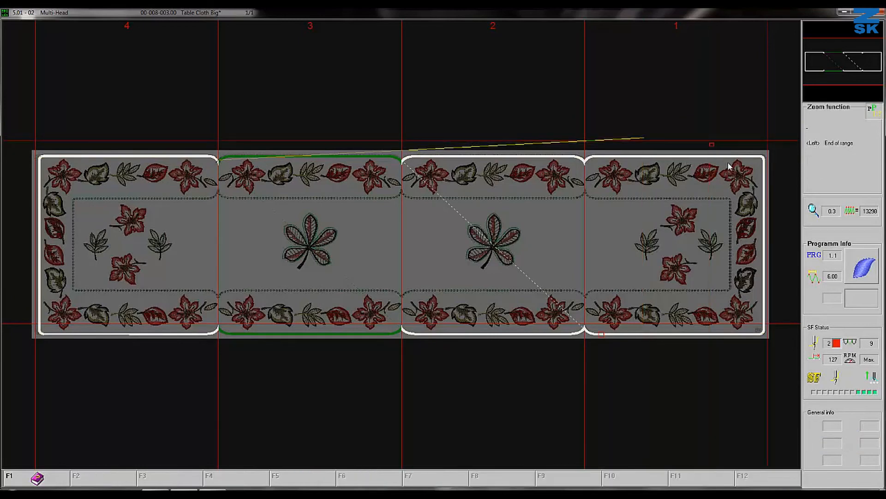
pyautogui.click(762, 208)
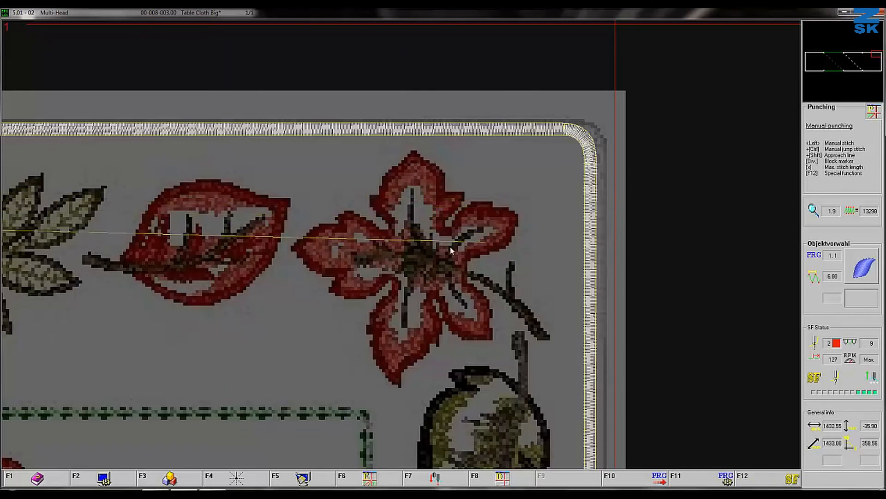
pyautogui.click(403, 250)
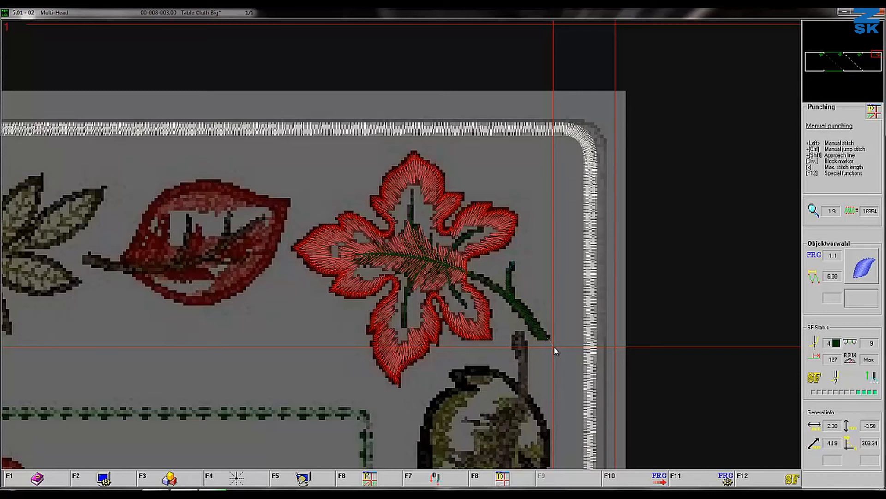
# Display all four head sections of the table cloth and hide the background template image
pyautogui.press('z')
pyautogui.press('z')
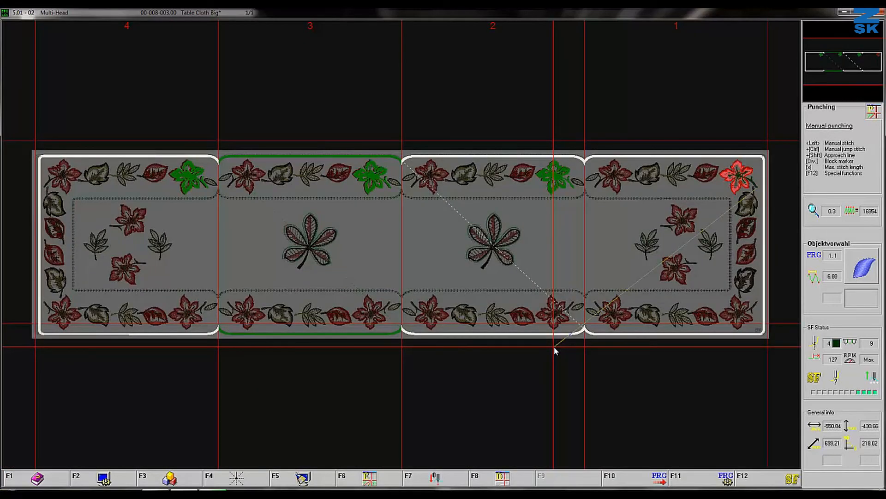
pyautogui.press('F2')
pyautogui.press('Return')
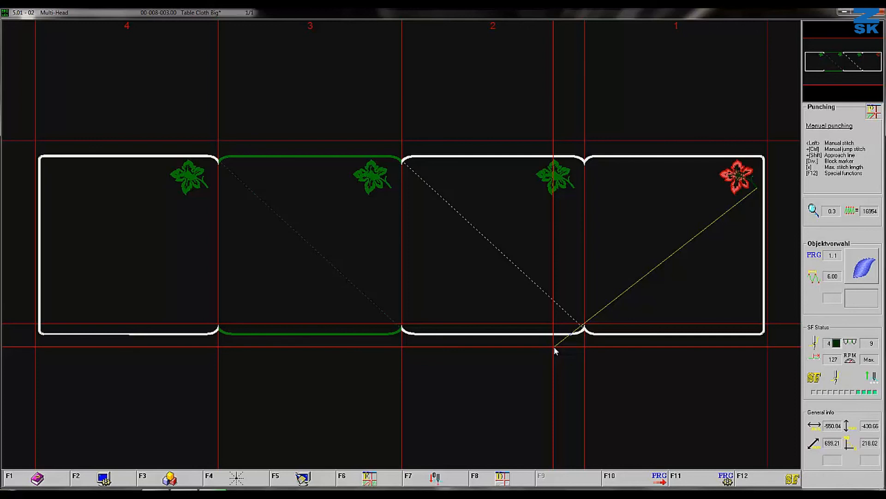
# Set the repeat view to Full repeat coloured for the 4 heads and apply the view settings
pyautogui.press('F2')
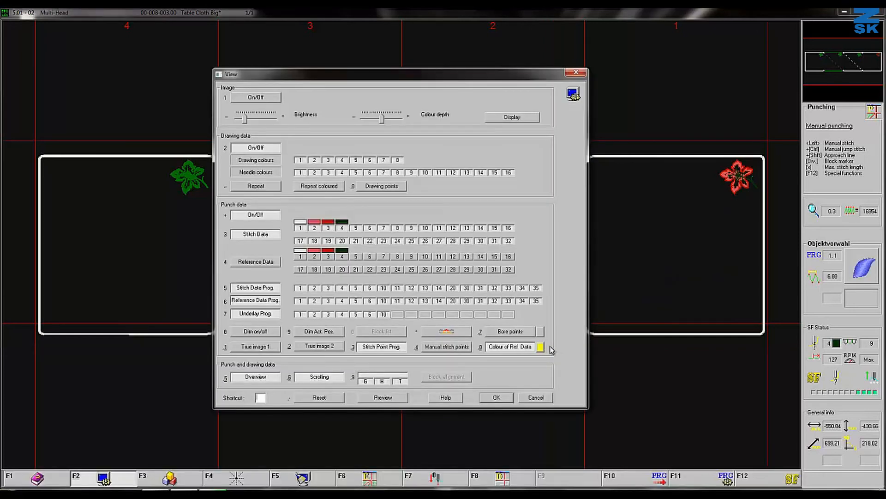
pyautogui.click(448, 332)
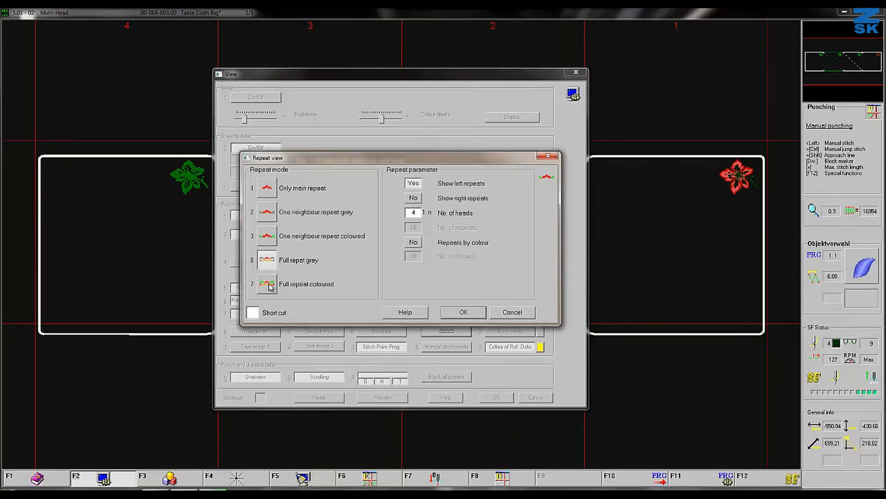
pyautogui.click(268, 285)
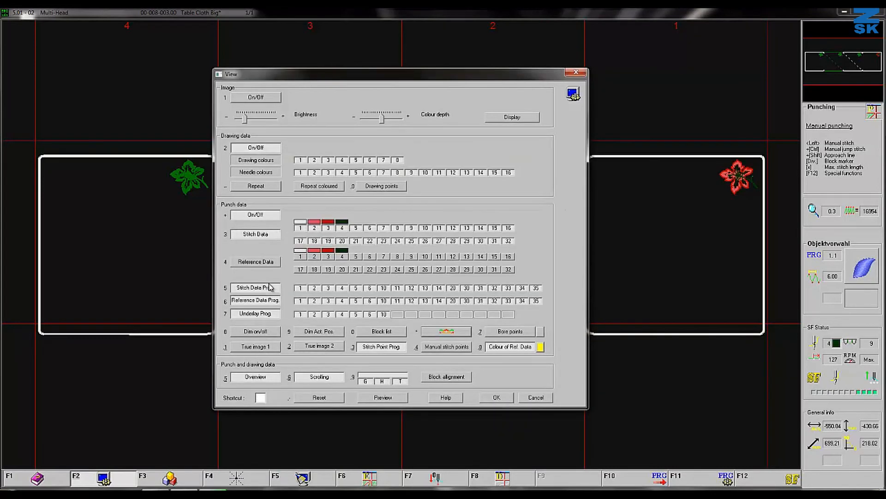
pyautogui.click(497, 397)
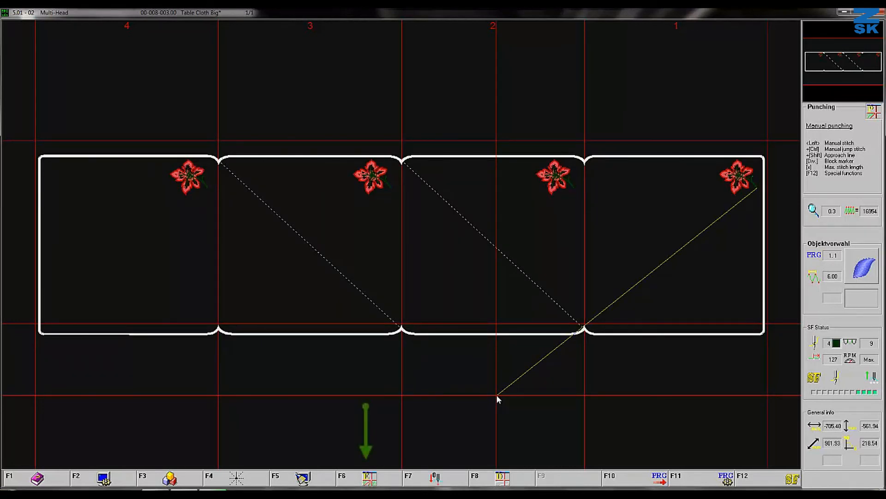
# Open the main editor to examine the head selection and repeat jump entries in the table cloth's stitch data
pyautogui.press('F6')
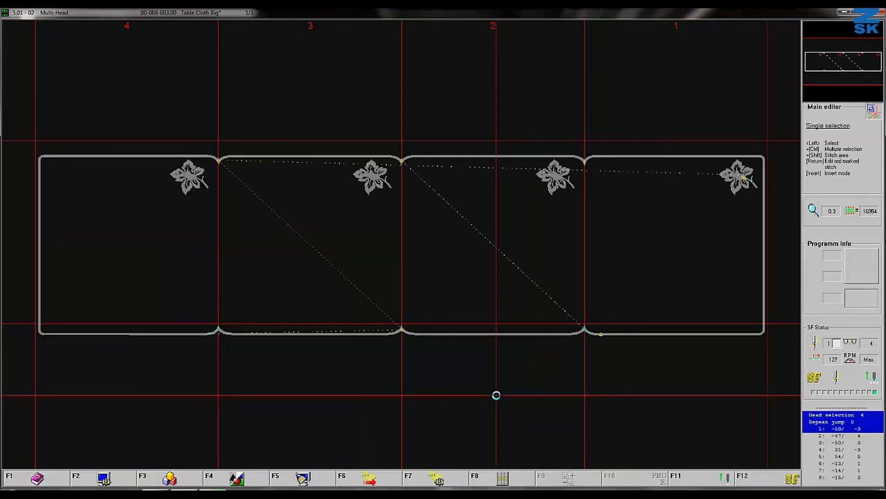
pyautogui.click(497, 395)
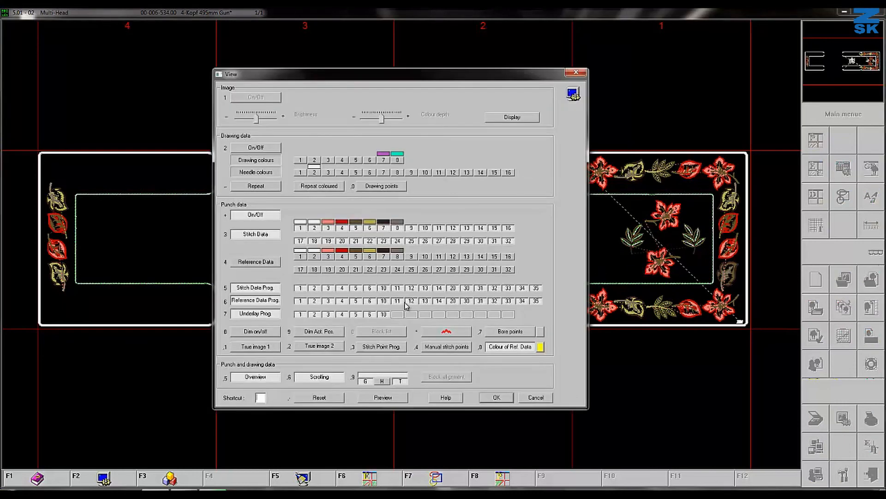
# Set the repeat view of the 4-Kopf 495mm Gun design to Full repeat grey and apply it
pyautogui.click(442, 336)
pyautogui.click(264, 263)
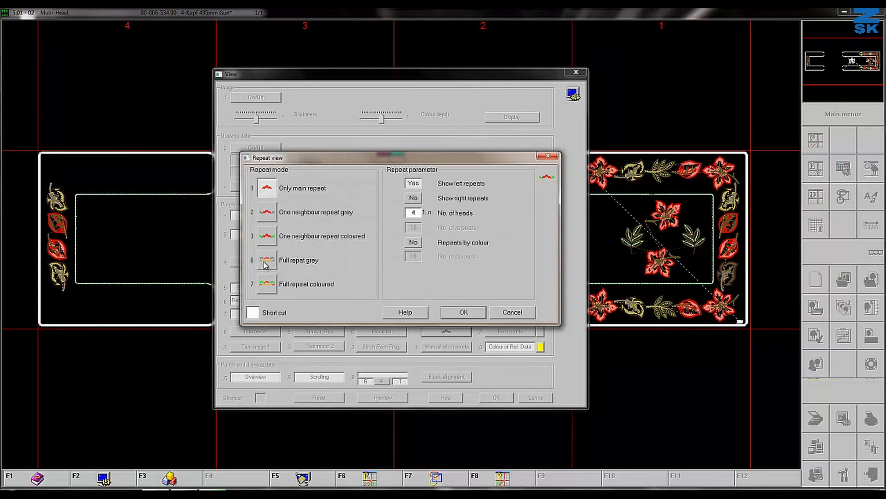
pyautogui.click(488, 397)
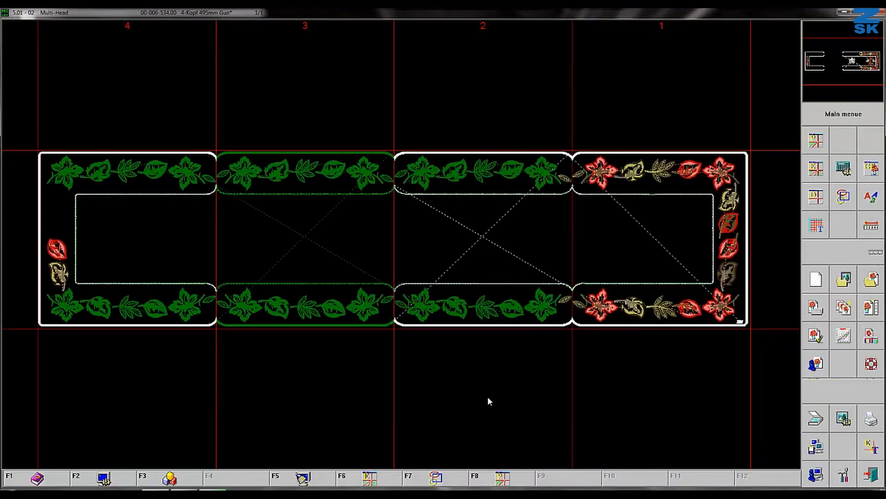